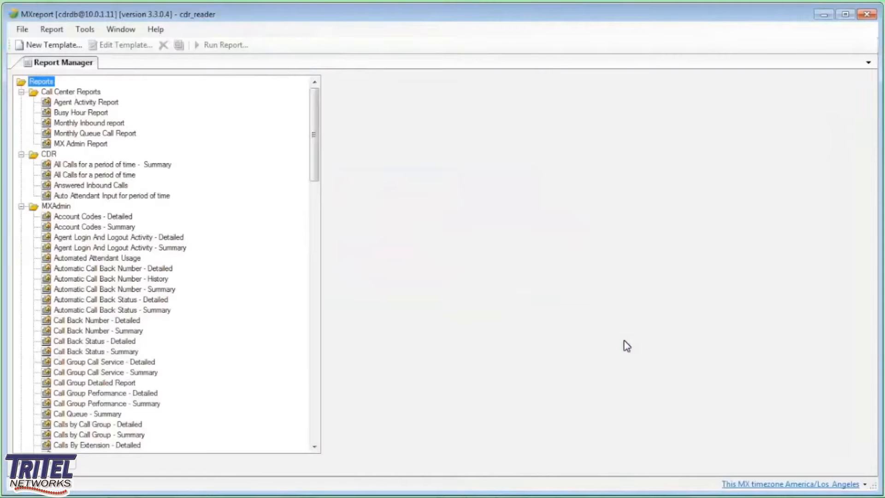
- Select the MXAdmin report folder and open the report scheduler to view its Tasks section
left_click(65, 208)
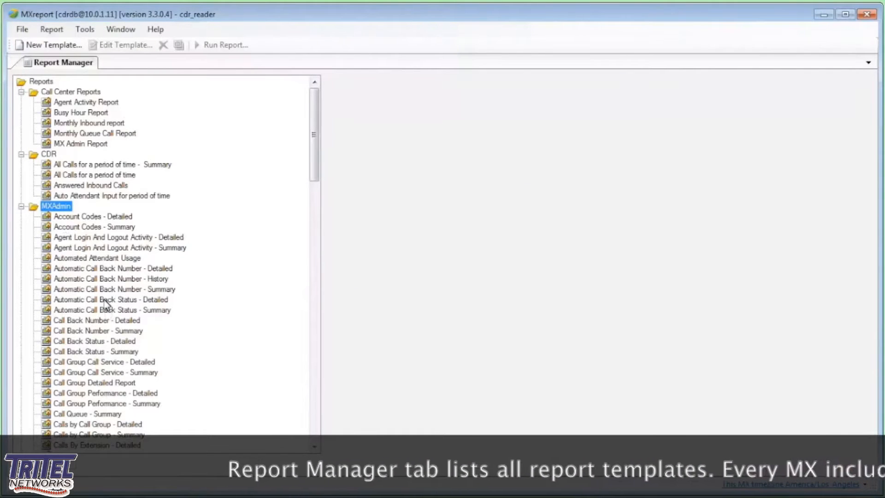
mouse_move(63, 217)
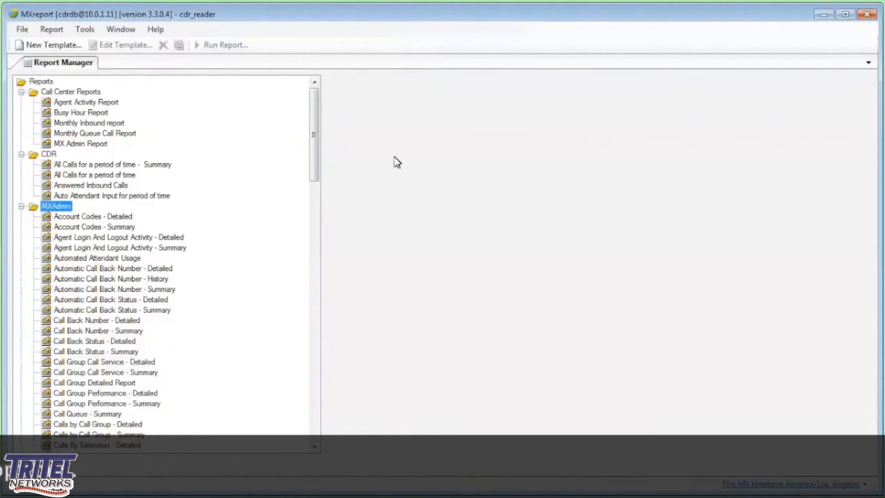
left_click(22, 32)
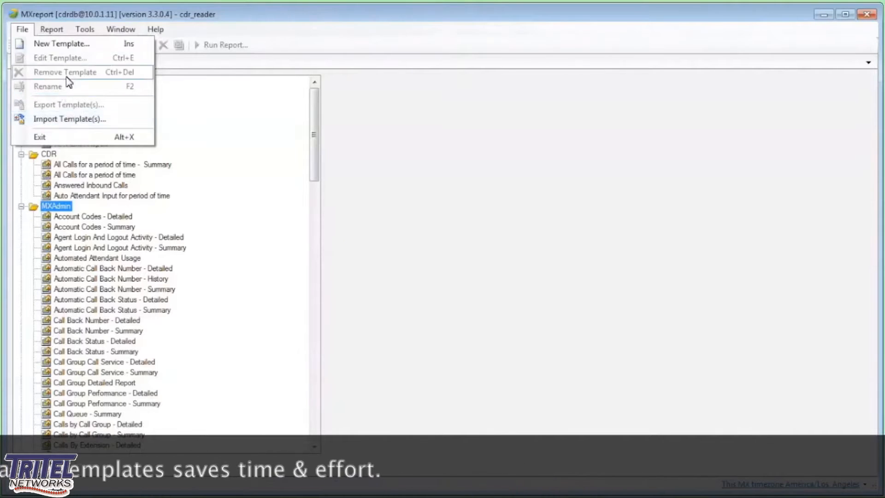
left_click(51, 31)
left_click(85, 30)
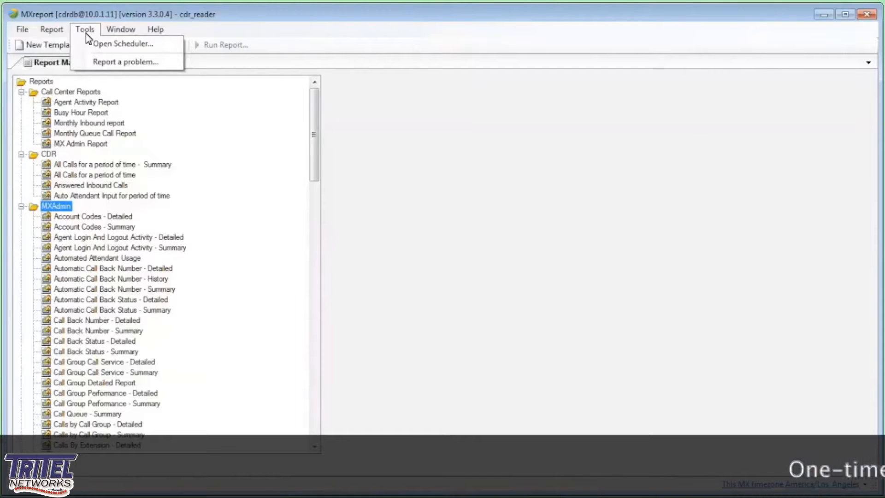
left_click(122, 43)
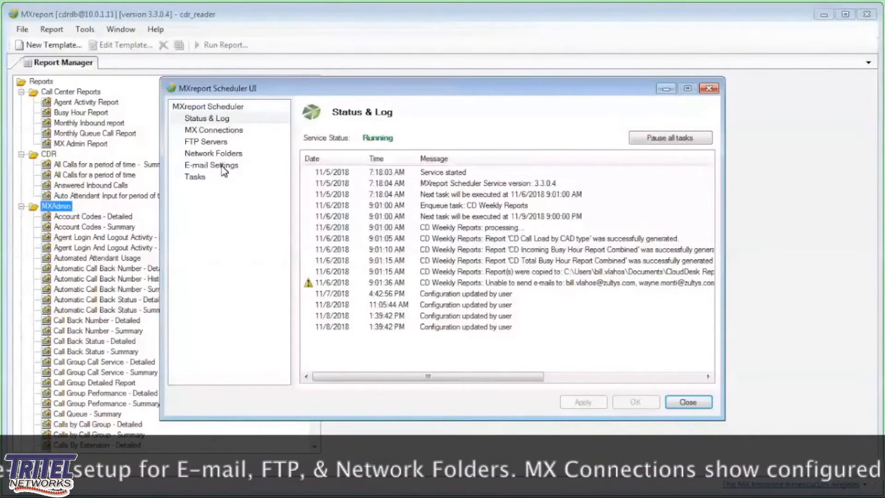
left_click(199, 178)
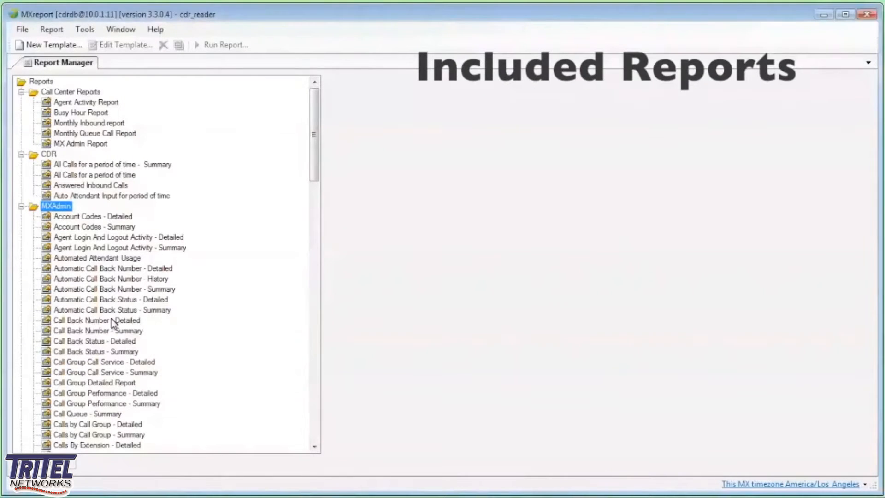
- Run the Call Group Detailed Report with the date range set to Year to date
double_click(46, 383)
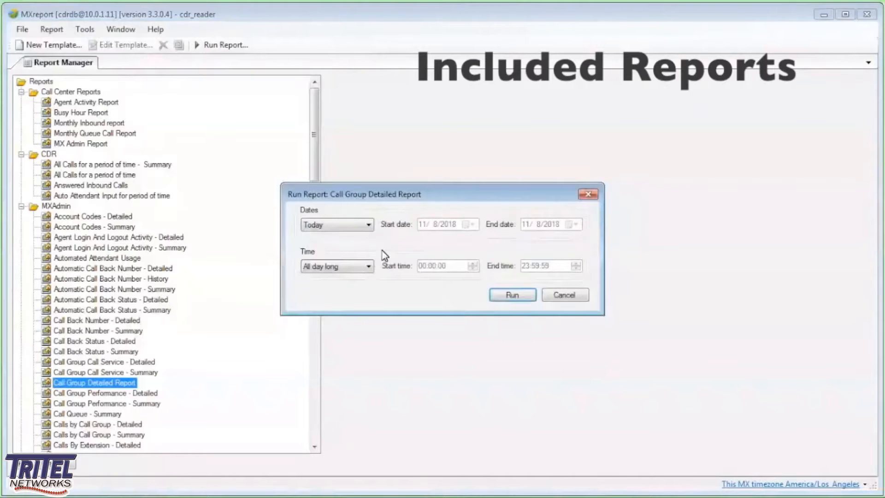
left_click(367, 227)
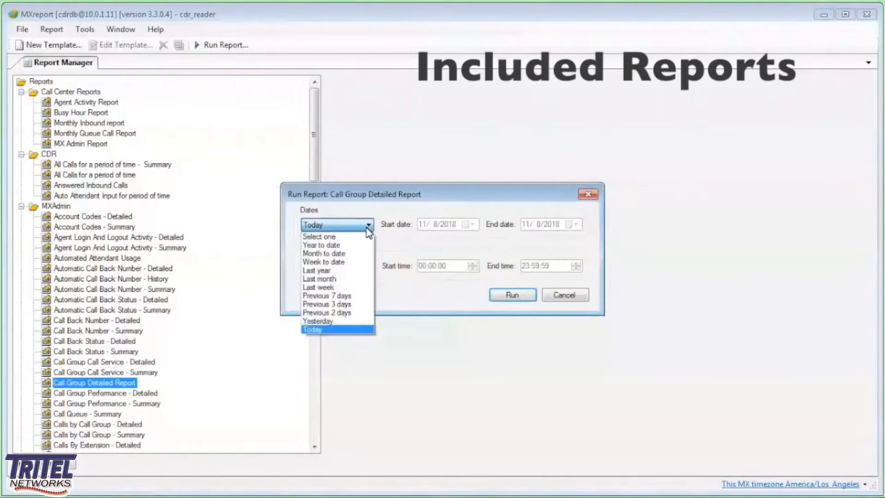
left_click(374, 216)
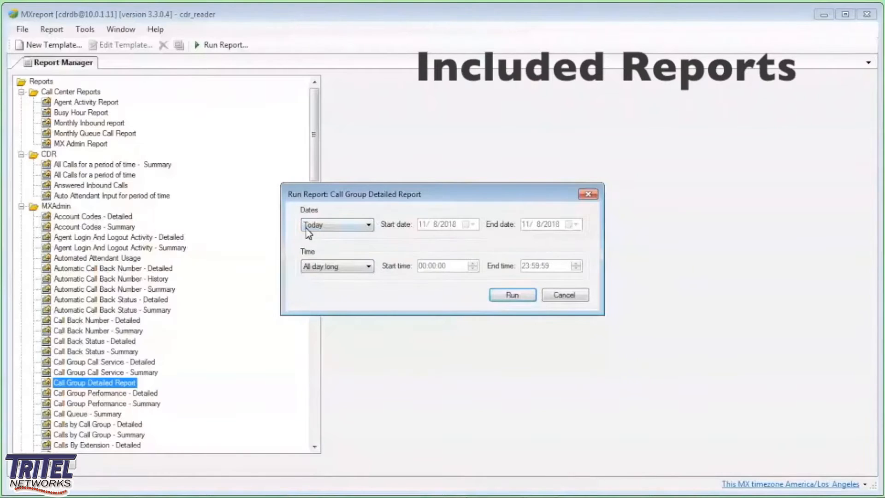
left_click(358, 231)
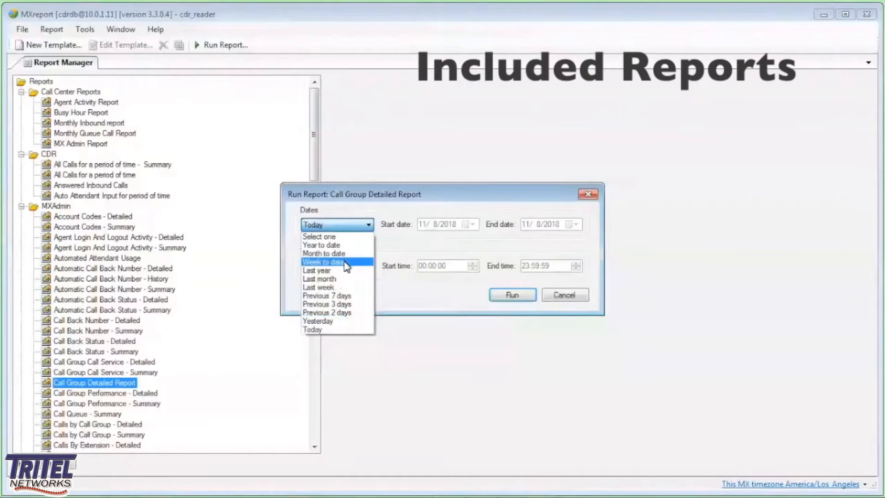
left_click(323, 245)
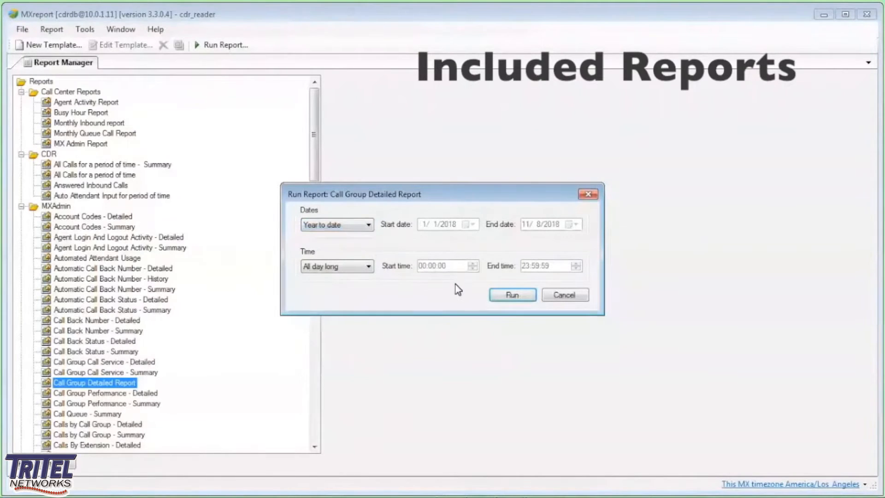
left_click(512, 298)
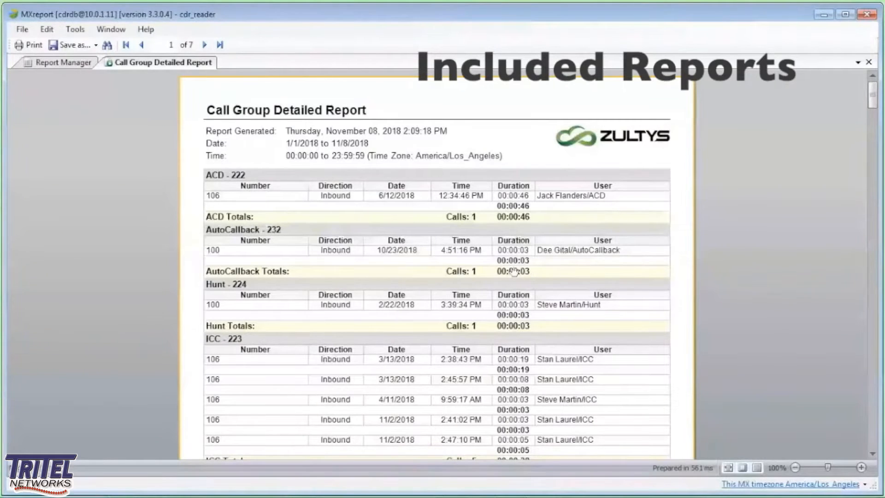
- Check the file formats available for saving the generated report, and close the report
left_click(76, 46)
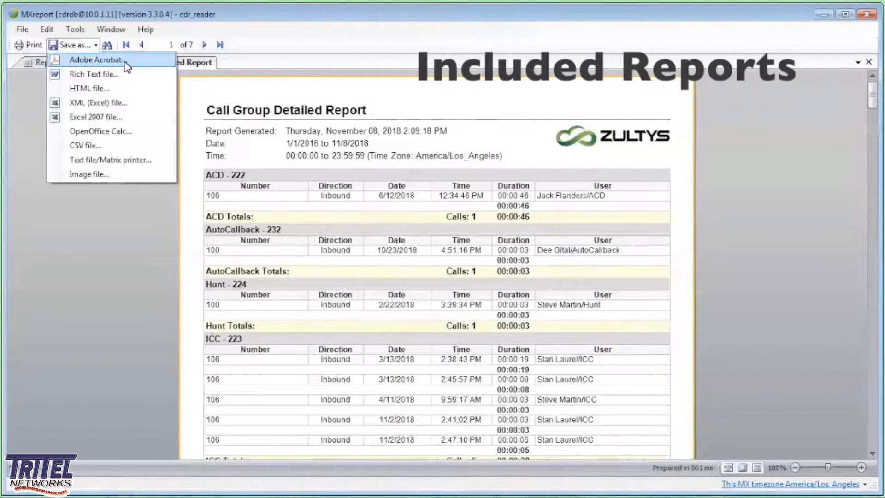
left_click(665, 272)
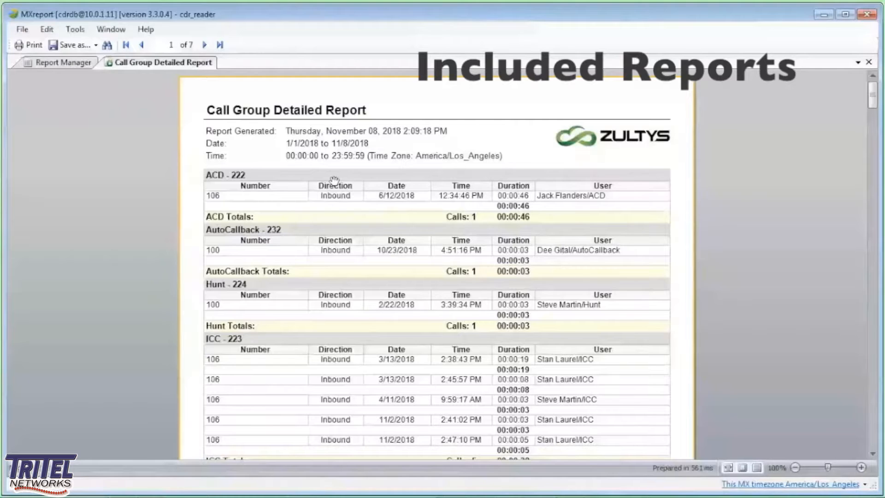
left_click(869, 61)
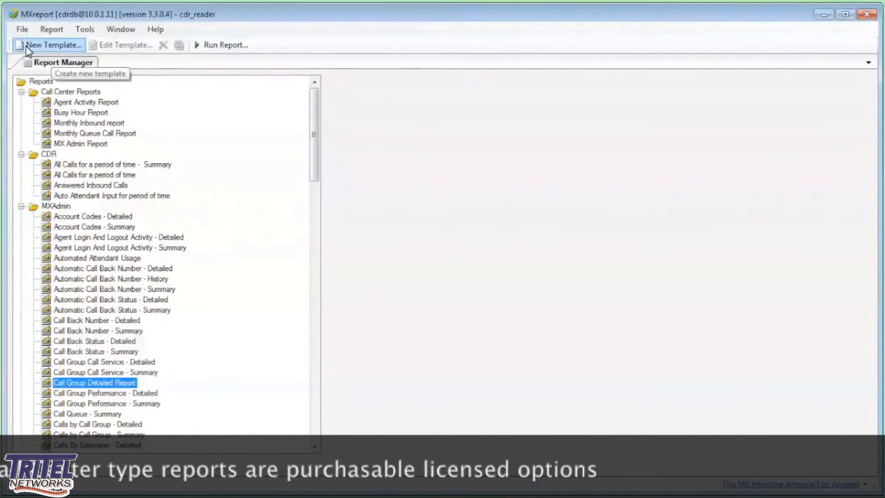
- Create a new report template of type Call Center/Call Group named "Tutorial Demo"
left_click(22, 29)
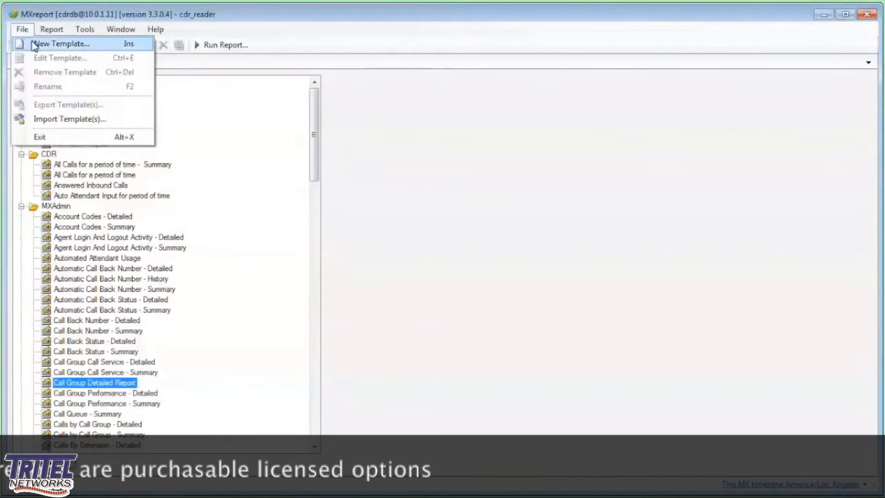
left_click(327, 102)
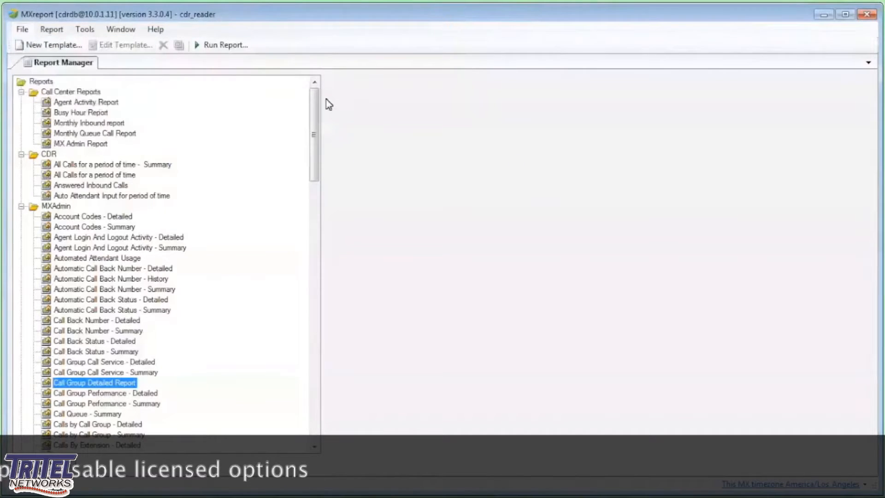
left_click(46, 48)
left_click(421, 238)
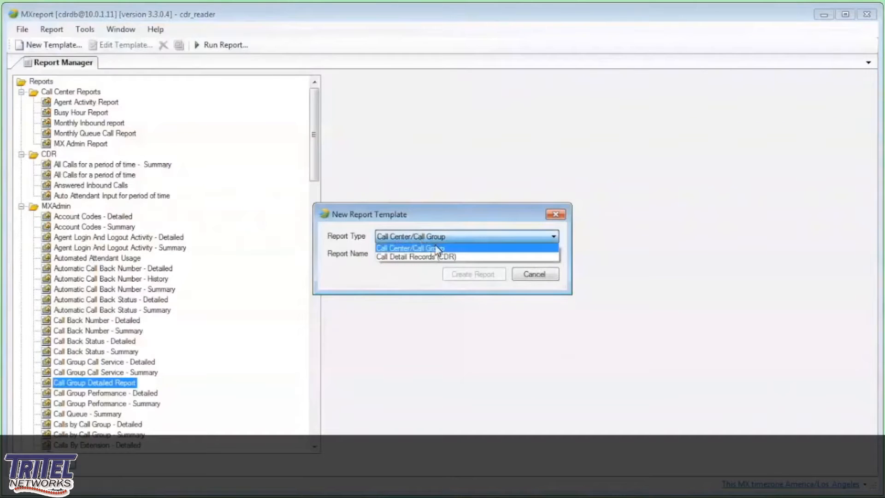
left_click(436, 248)
left_click(423, 251)
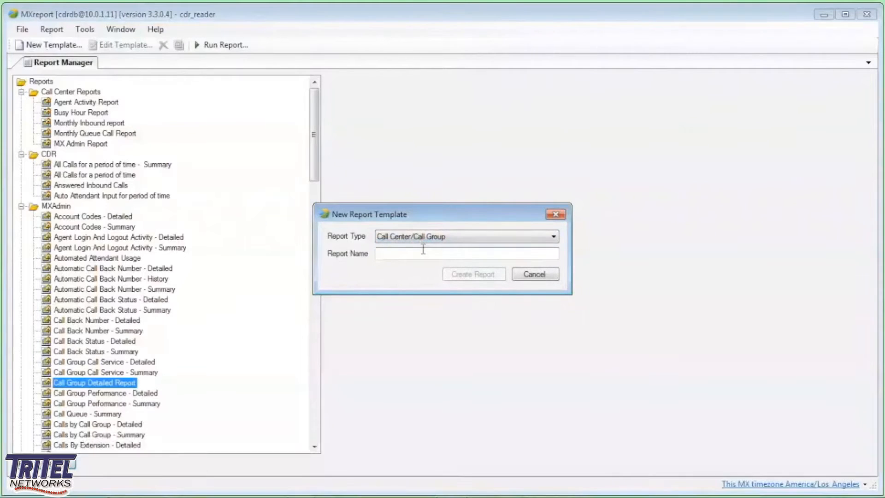
type("Tito")
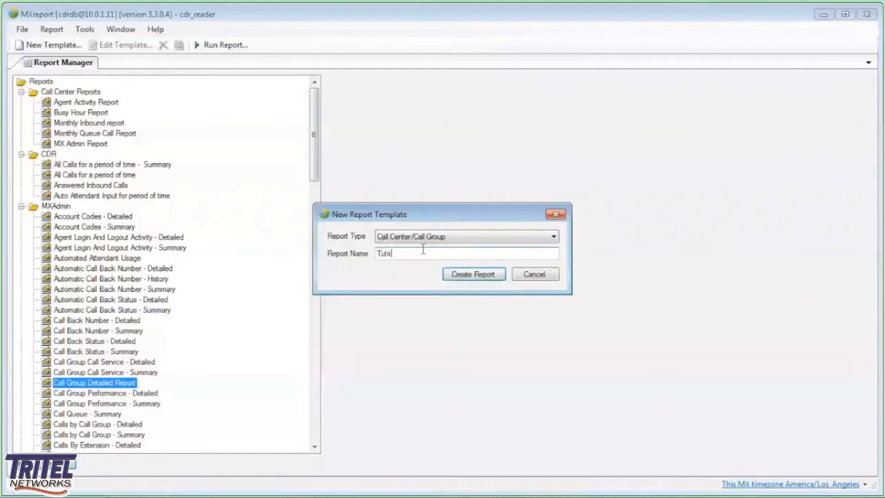
type("ria")
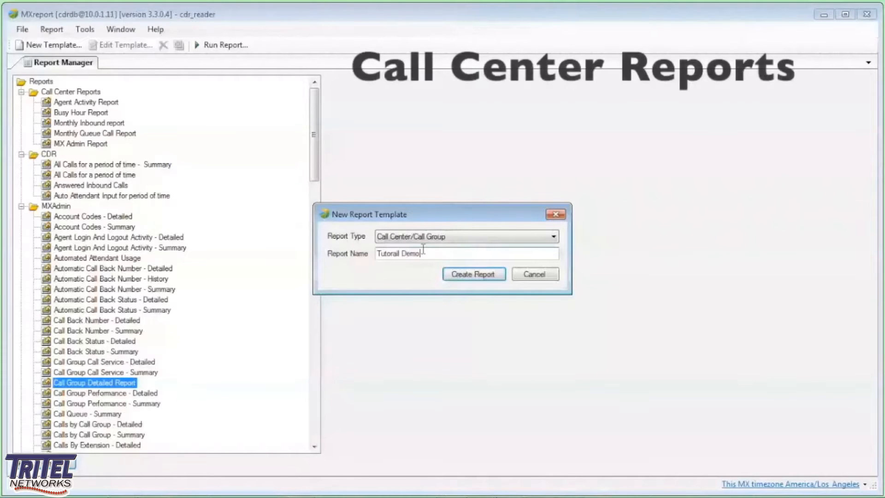
key("Return")
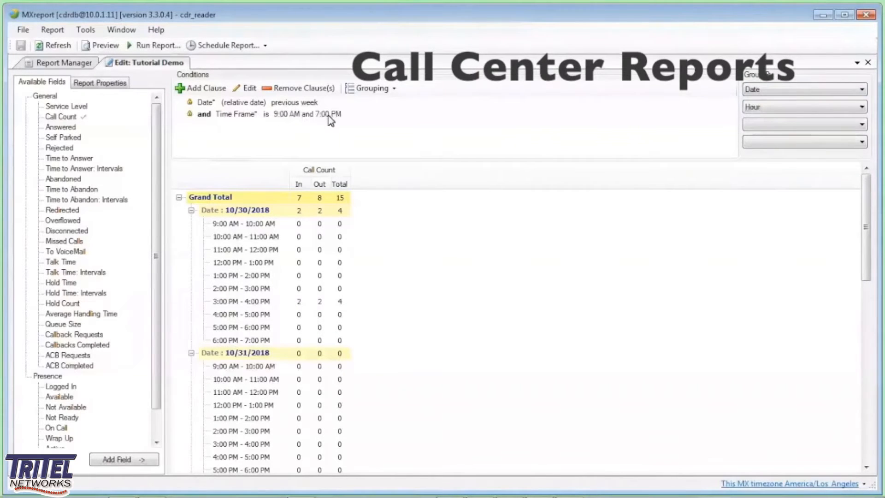
- Set the Date condition's relative date value to current year and refresh the report data
double_click(289, 106)
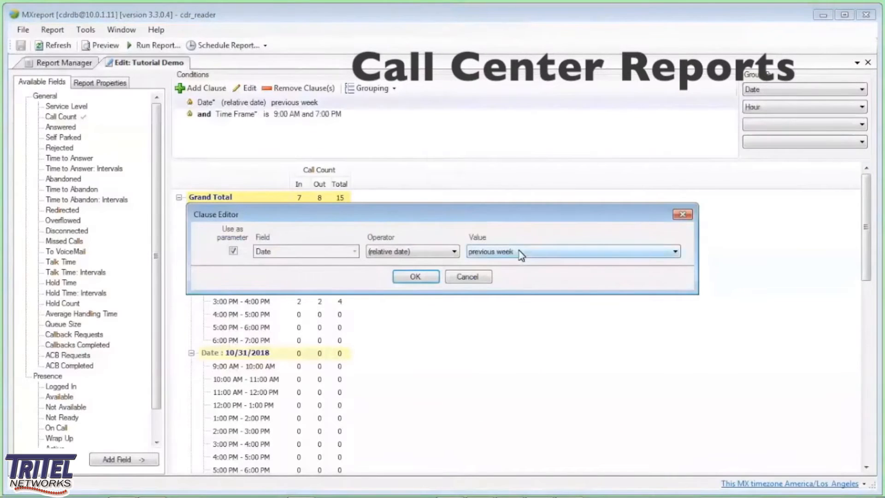
left_click(521, 253)
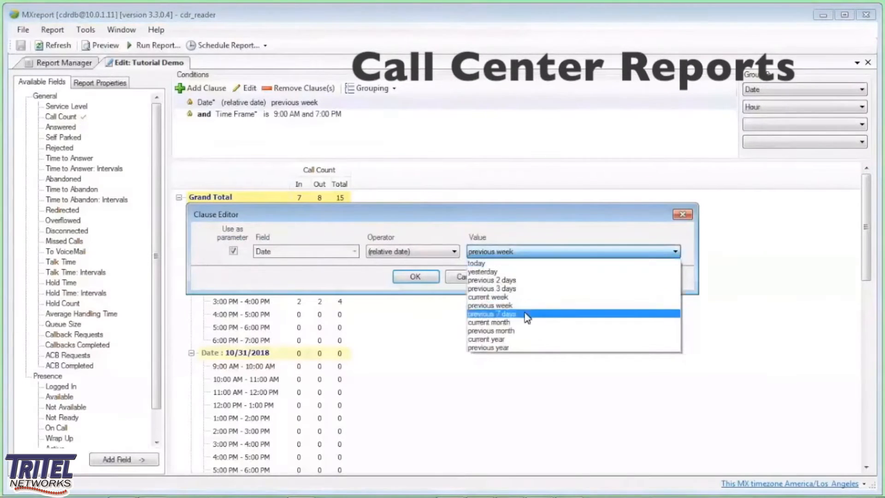
left_click(512, 340)
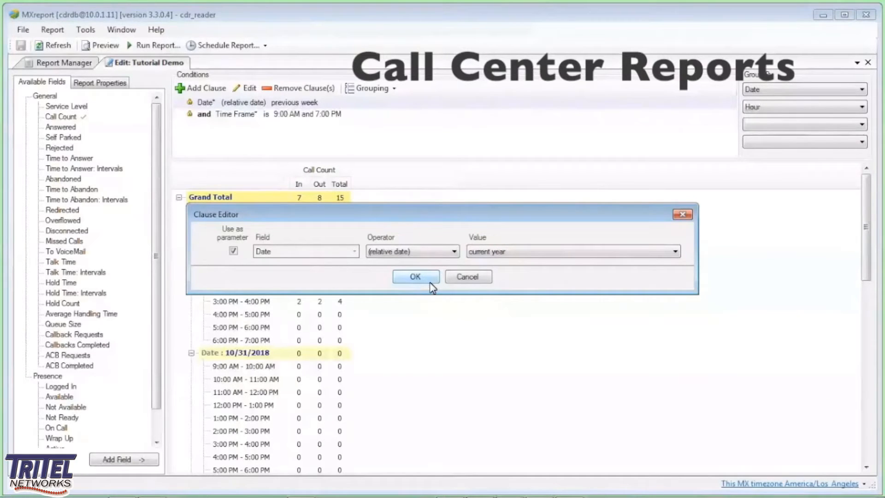
left_click(453, 255)
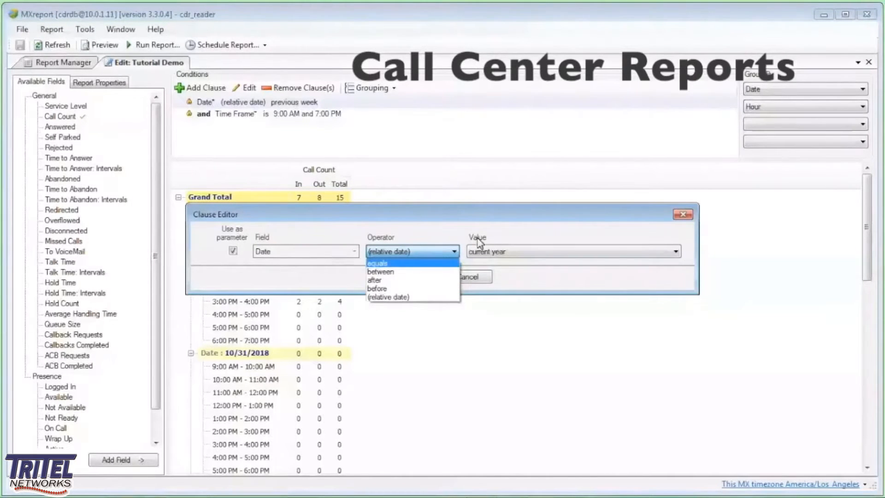
left_click(506, 226)
left_click(415, 278)
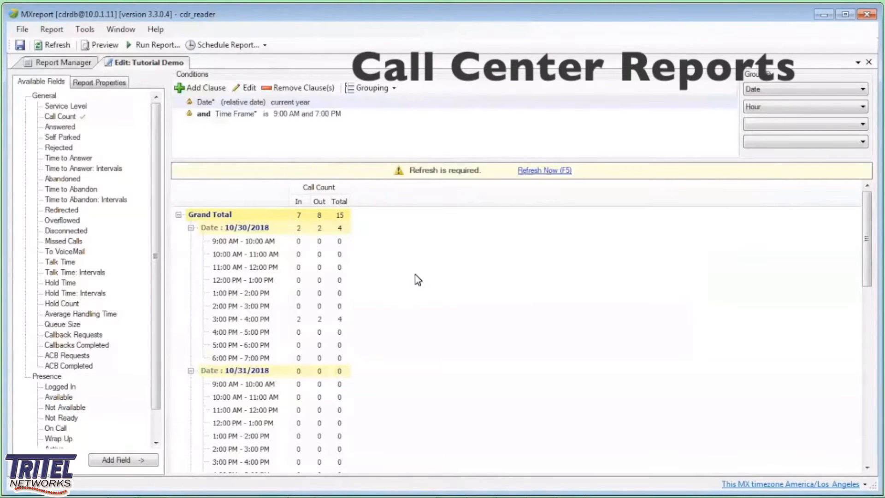
left_click(531, 172)
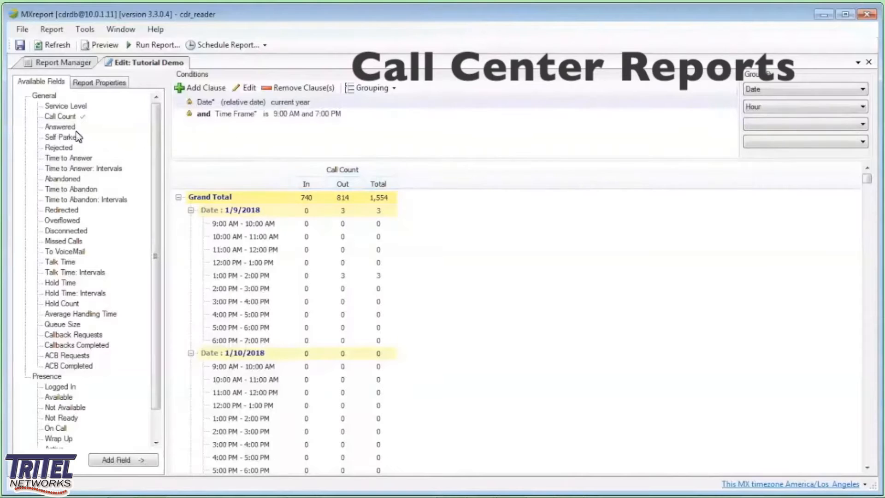
- Add the Answered, Time to Answer, Time to Answer: Intervals, Abandoned and Time to Abandon fields to the report and refresh its data
left_click_drag(62, 127, 463, 258)
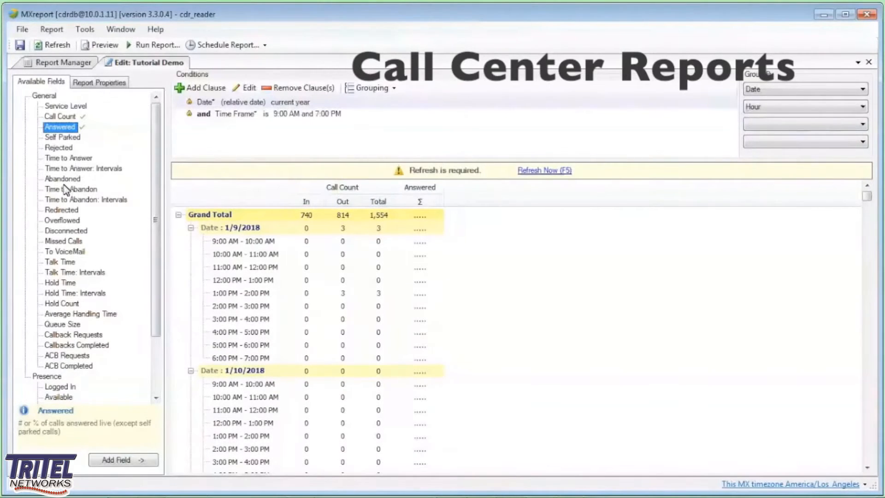
left_click(73, 160)
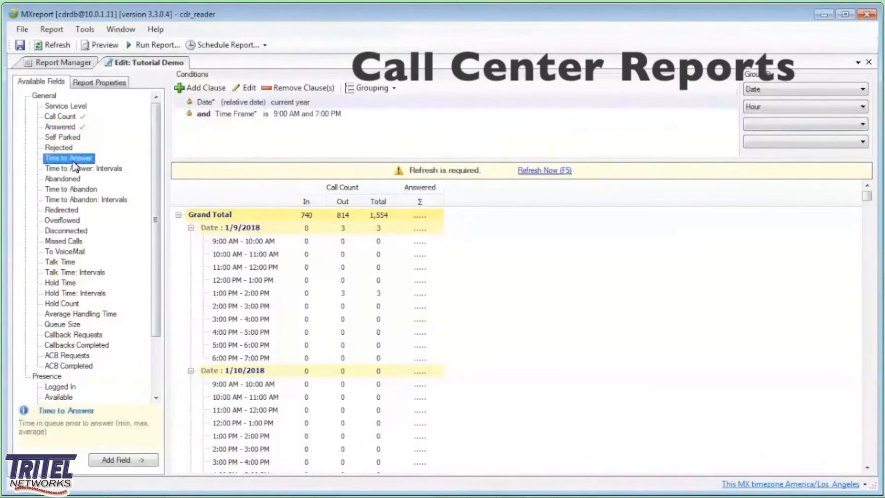
left_click_drag(74, 163, 480, 263)
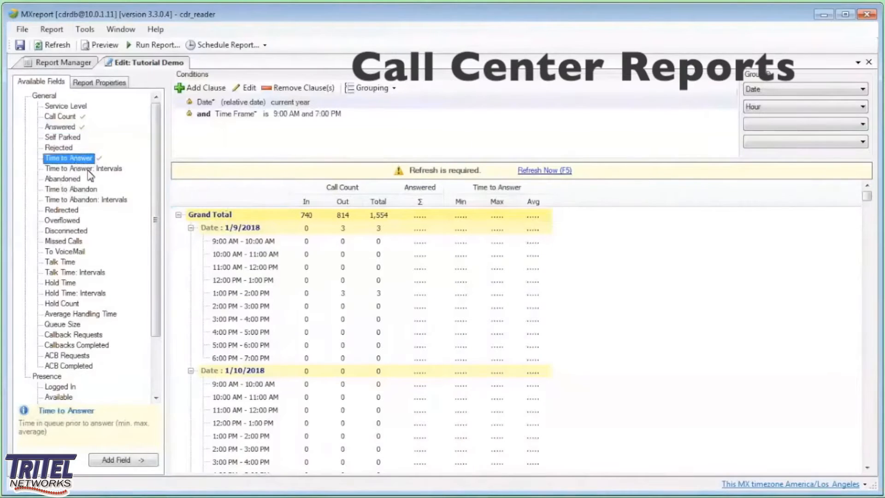
left_click_drag(88, 170, 588, 271)
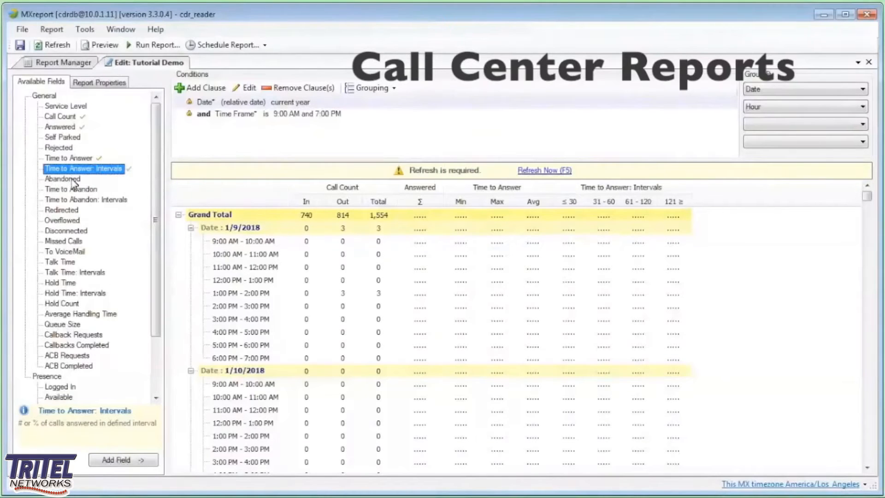
left_click_drag(72, 183, 705, 290)
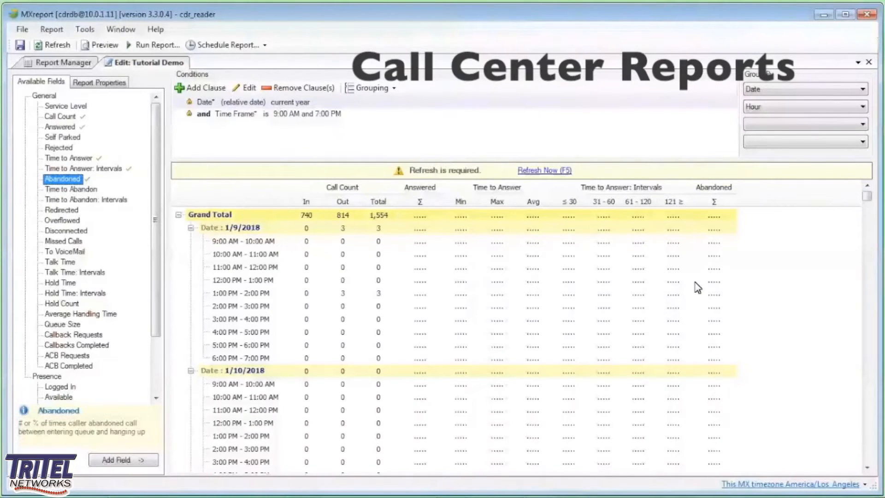
left_click_drag(74, 189, 773, 283)
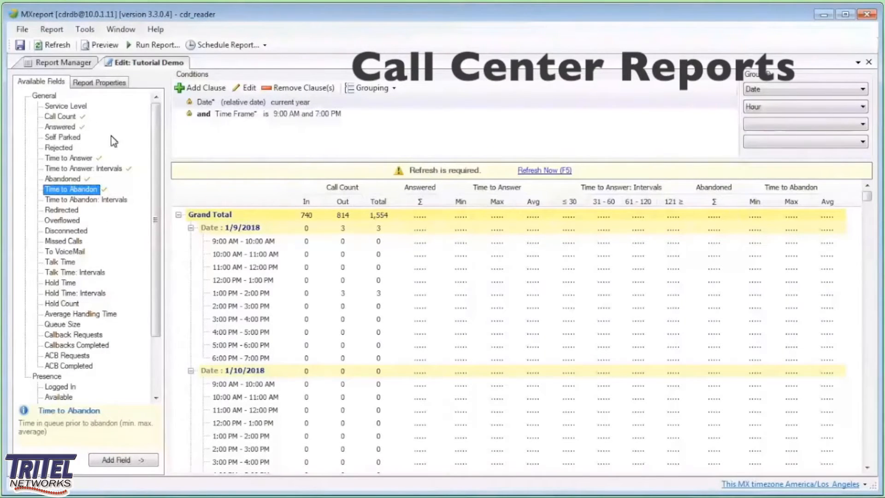
left_click(550, 171)
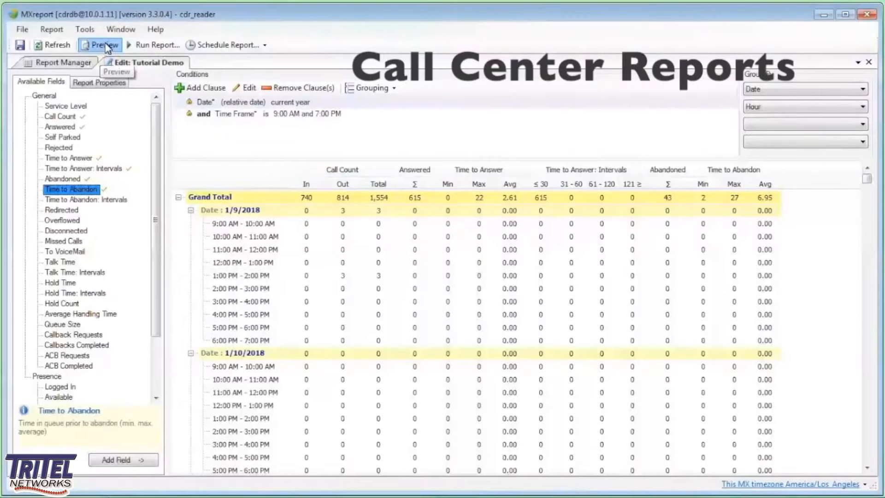
- Preview the Tutorial Demo report and look through its pages, and save the report template
left_click(105, 45)
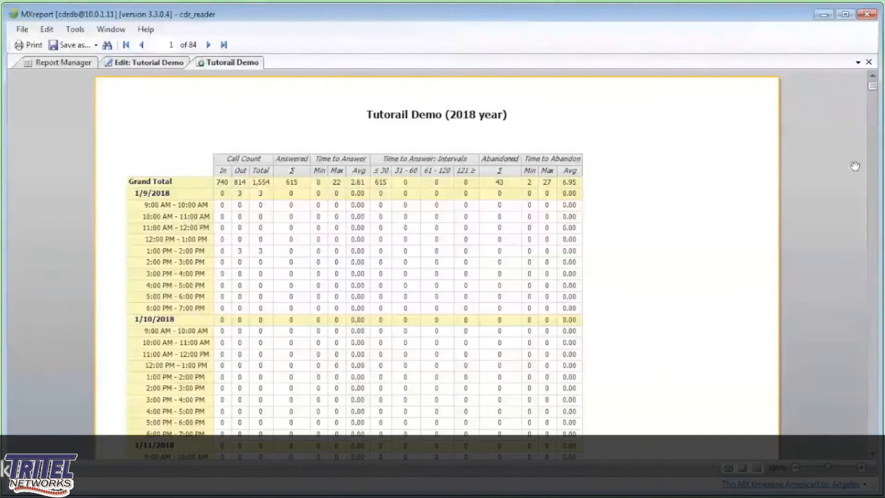
left_click(872, 454)
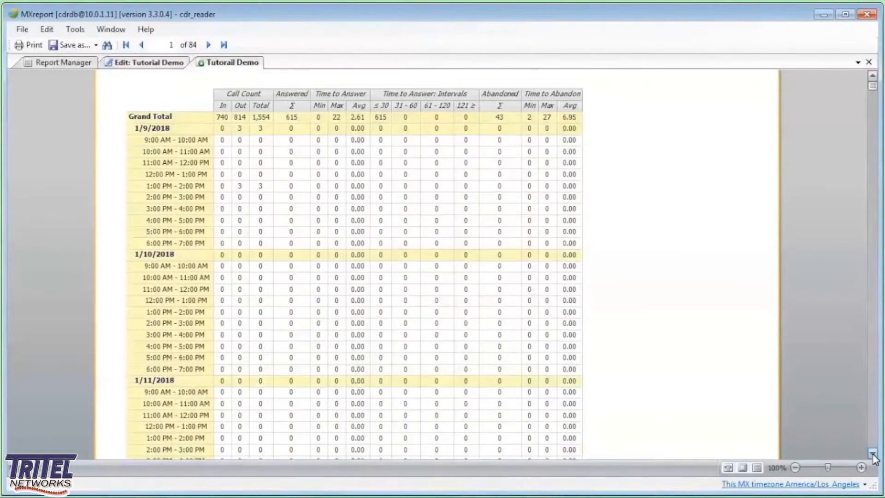
left_click(873, 456)
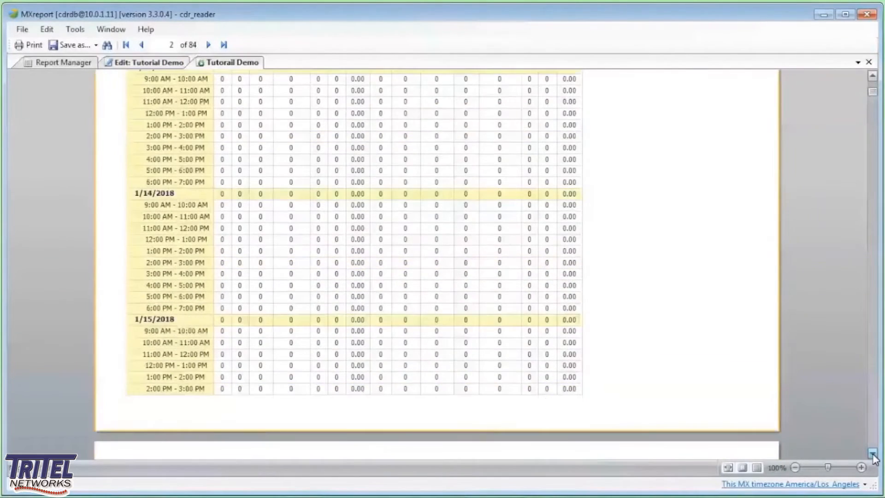
left_click(873, 455)
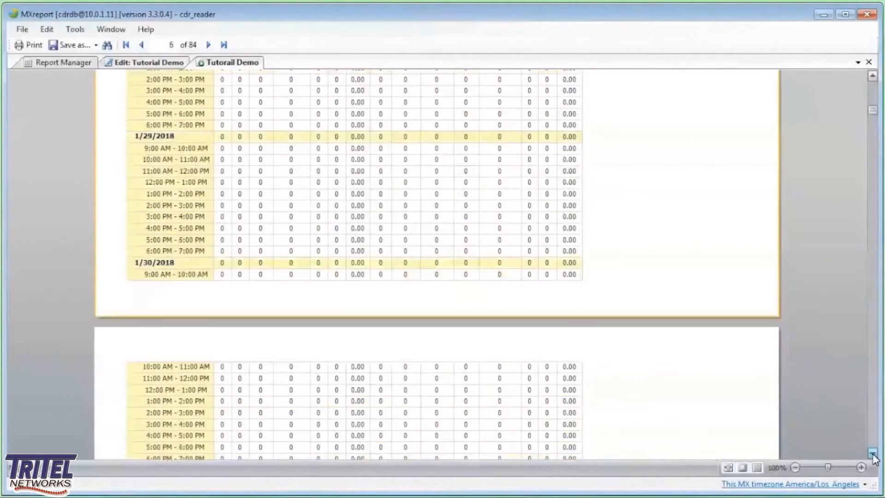
left_click(873, 455)
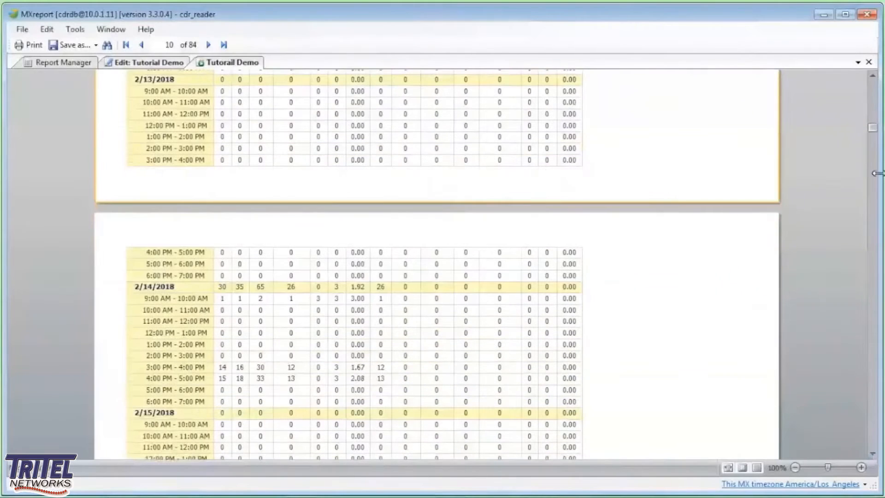
left_click_drag(872, 129, 848, 78)
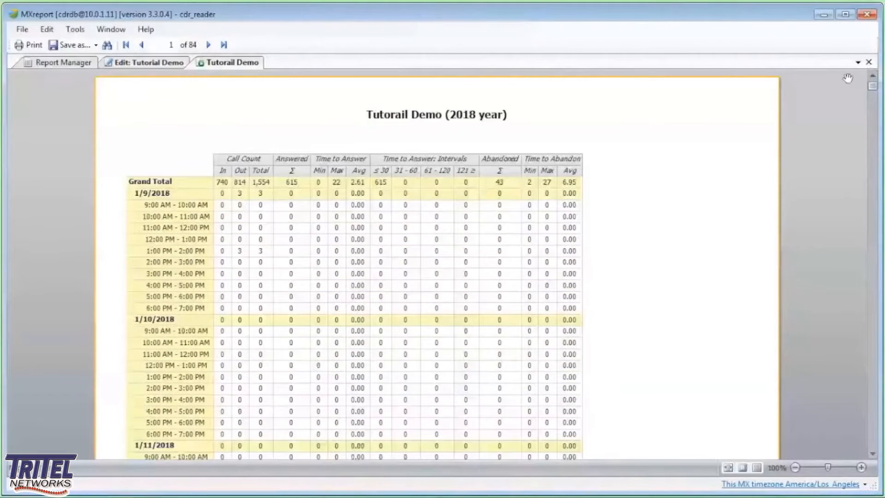
left_click(868, 61)
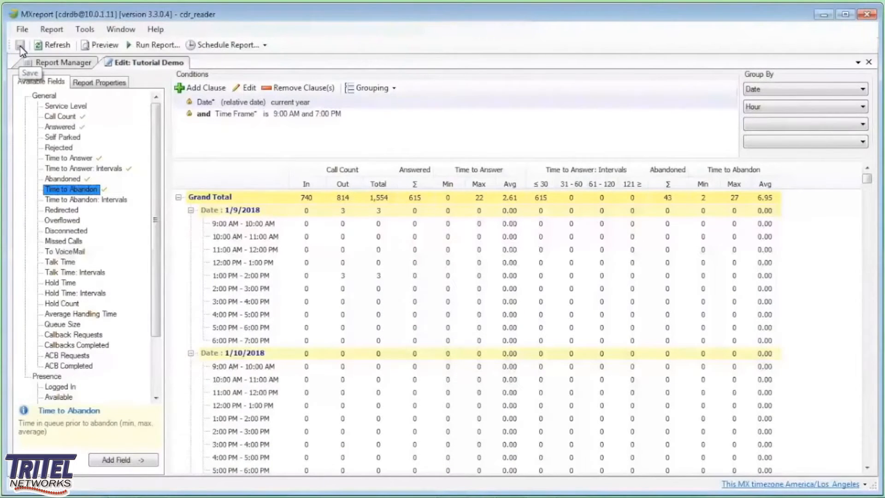
left_click(20, 45)
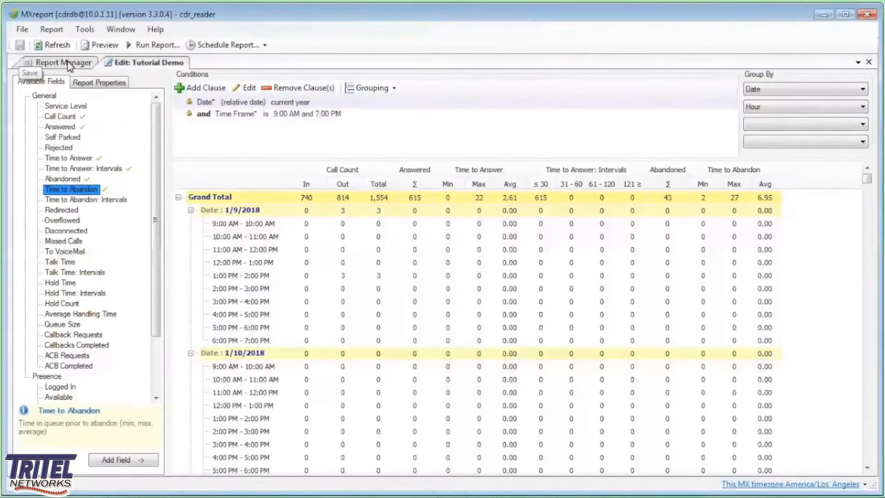
- Examine the template's report properties, including the title, the page orientation choices and the available chart types
left_click(109, 87)
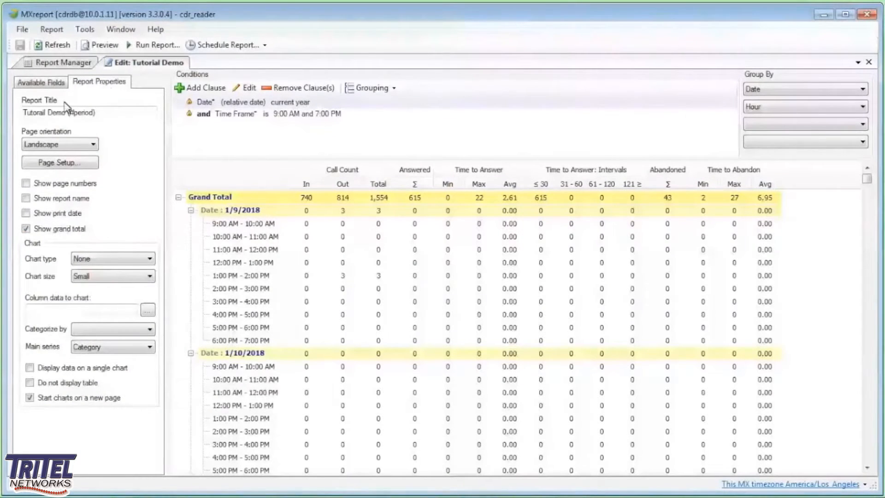
left_click_drag(68, 113, 22, 112)
left_click(94, 147)
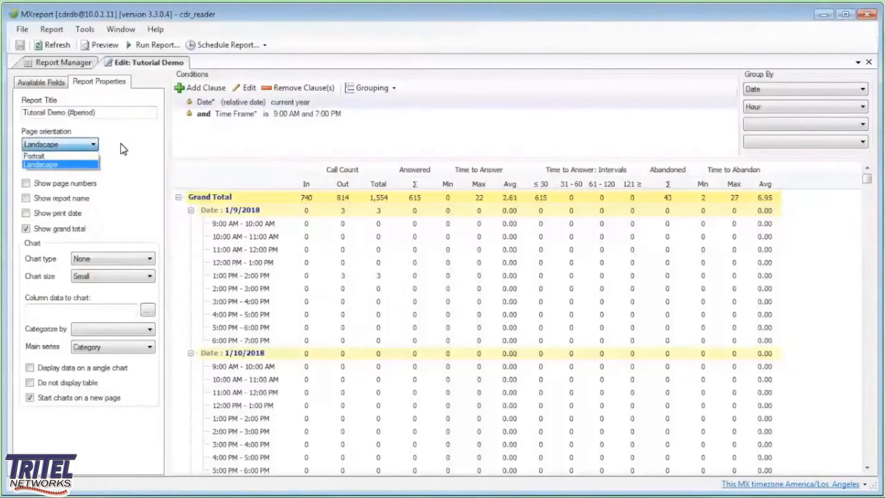
left_click(141, 142)
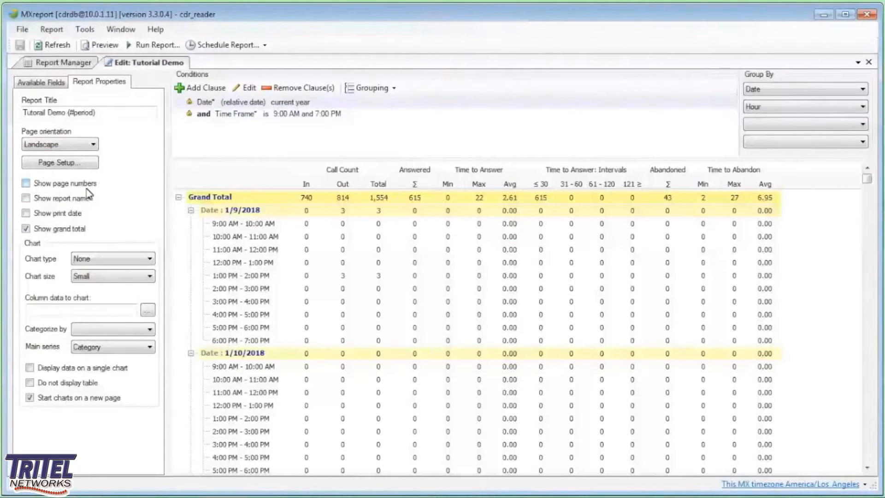
left_click(134, 260)
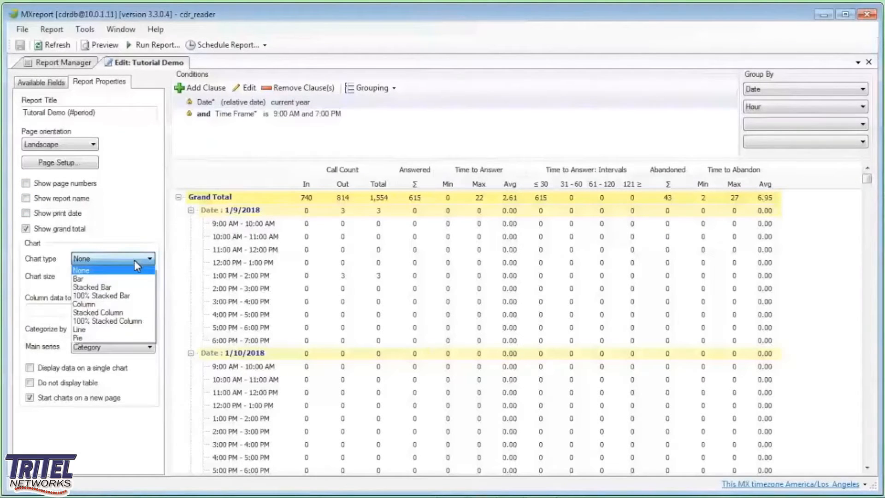
left_click(134, 260)
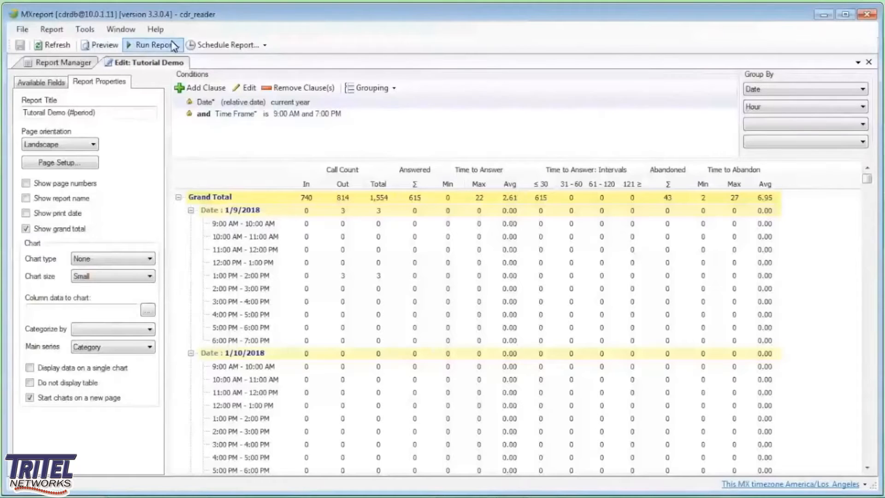
- Add the report to a new scheduled task named "Weekly Reports"
left_click(214, 47)
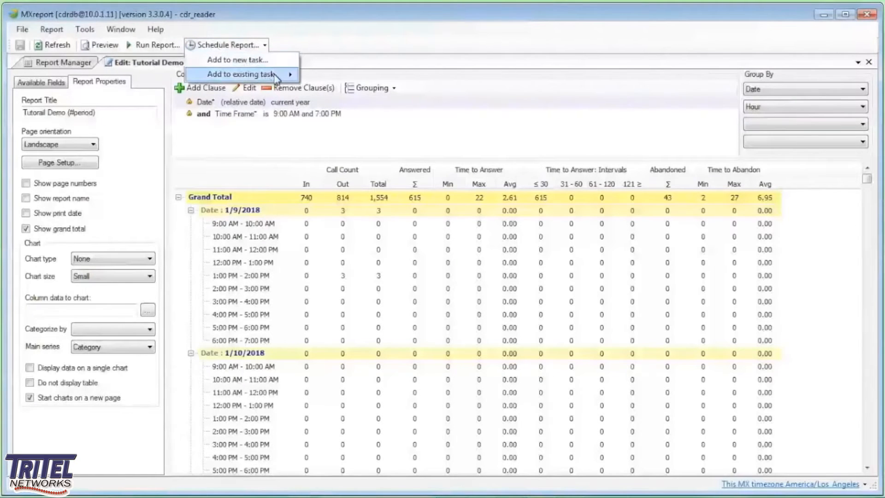
left_click(245, 60)
left_click_drag(385, 74, 353, 74)
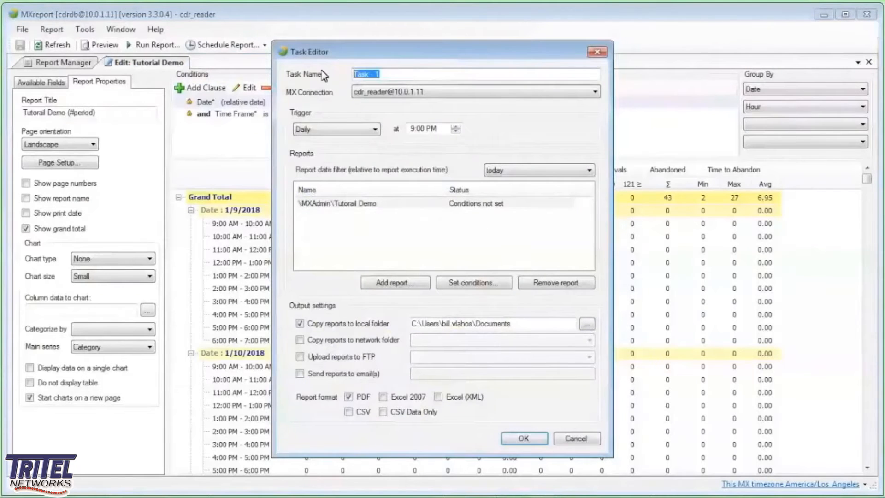
key("BackSpace")
type("Weekly R")
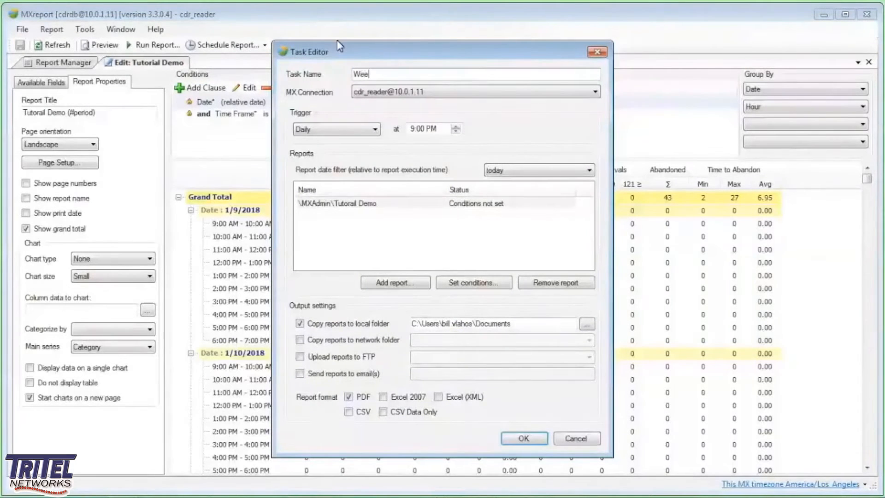
type("orts")
- Try the monthly trigger for the task, and set it to run weekly on Friday at 11:00 PM
left_click(337, 132)
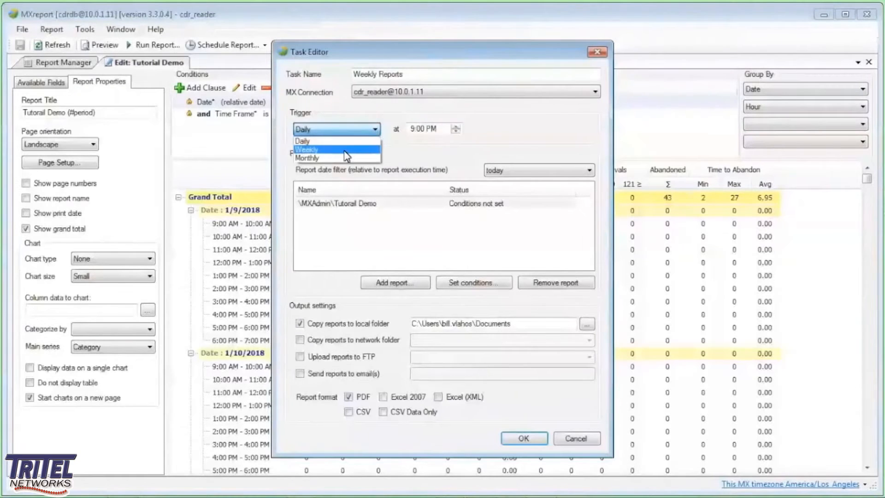
left_click(335, 149)
left_click(360, 130)
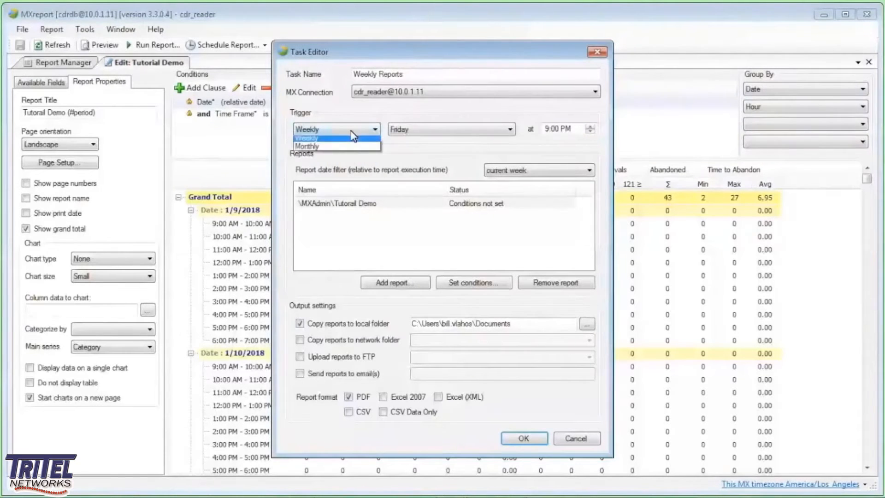
left_click(339, 158)
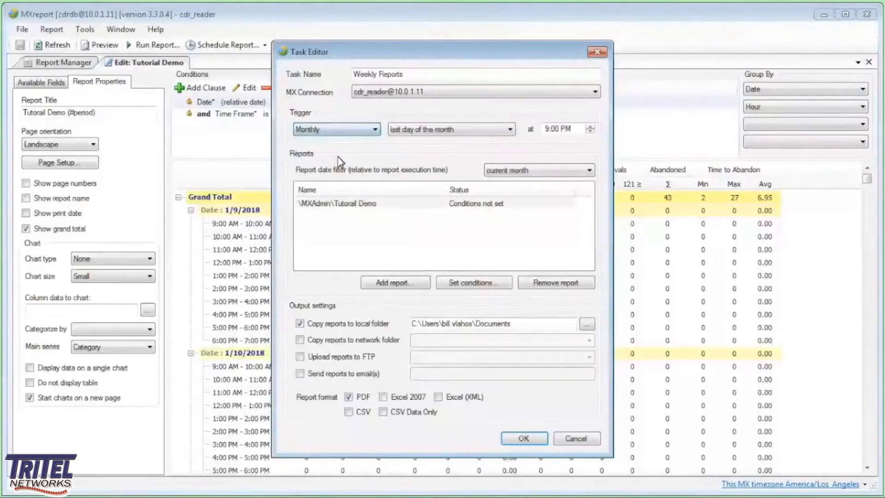
left_click(503, 131)
left_click(346, 131)
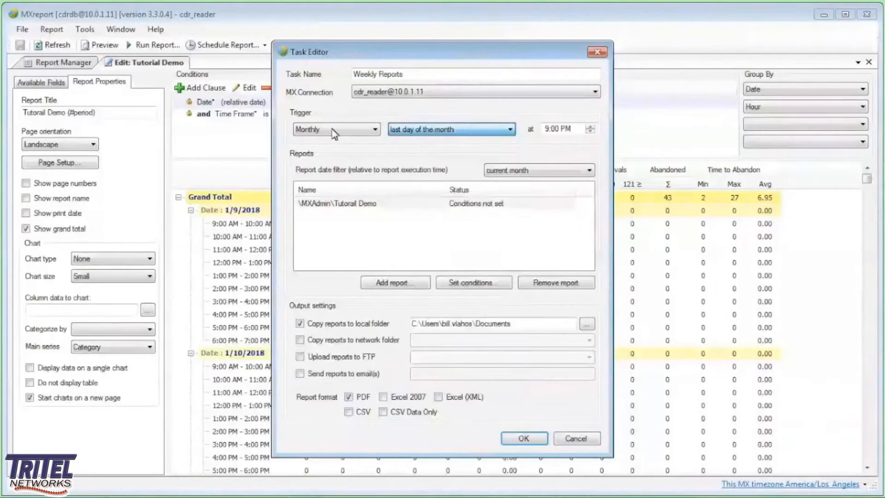
left_click(333, 132)
left_click(317, 148)
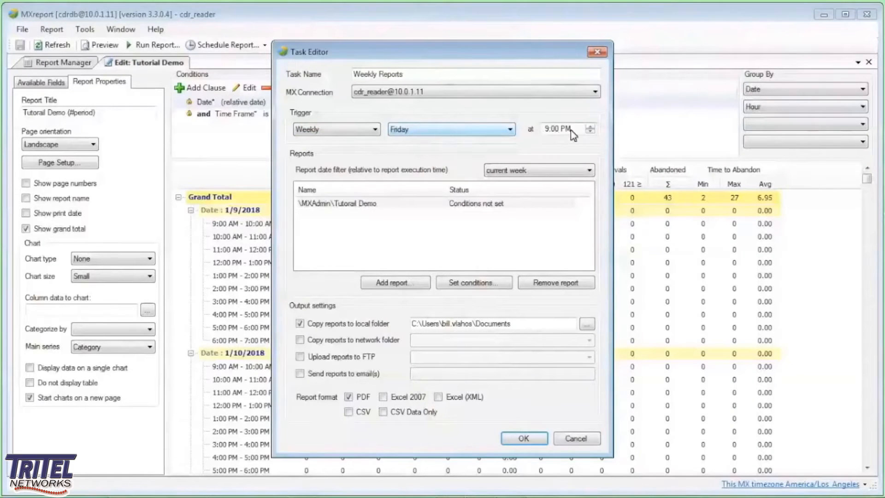
left_click(549, 131)
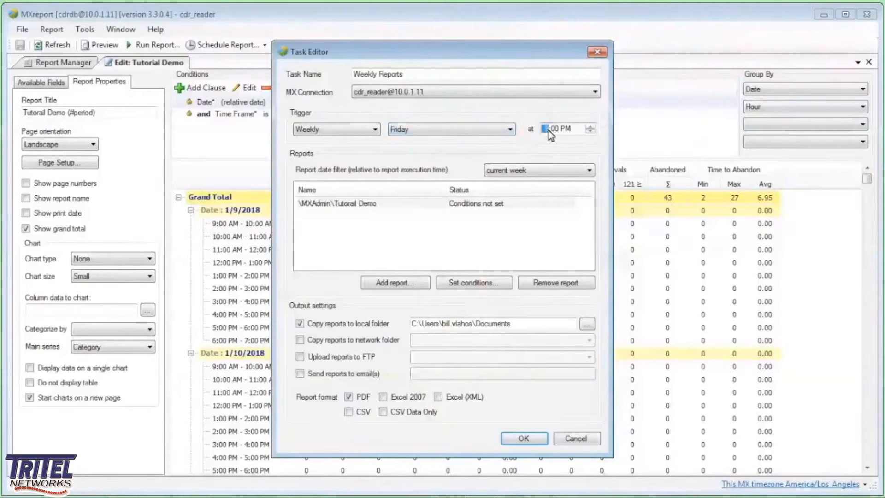
left_click(591, 126)
left_click(591, 127)
- Enable sending the task's reports by email and add Excel 2007 as a report format
left_click(340, 209)
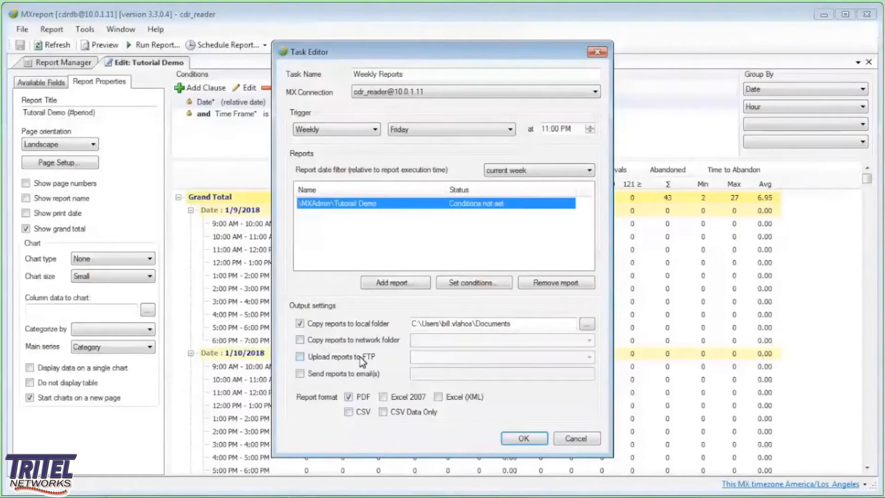
left_click(300, 374)
left_click(417, 374)
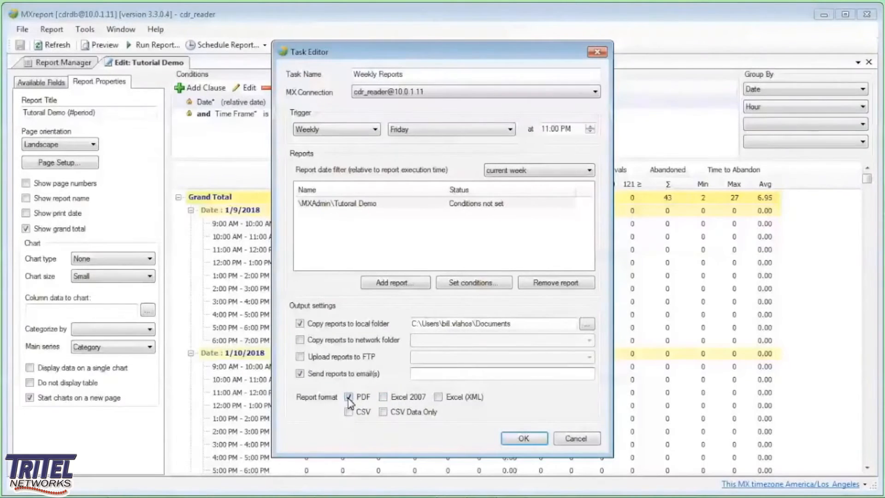
left_click(383, 396)
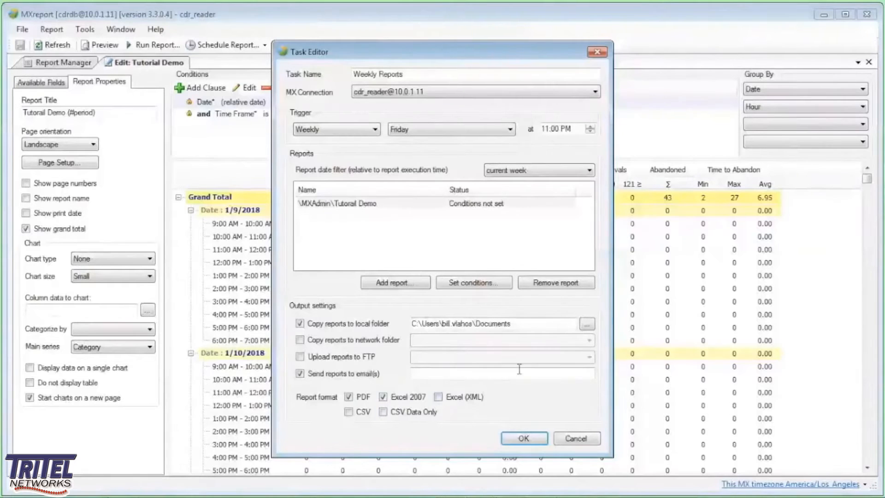
- Set the scheduled report's Time Frame condition to 9:00 AM and 7:00 PM, and cancel the task
double_click(469, 204)
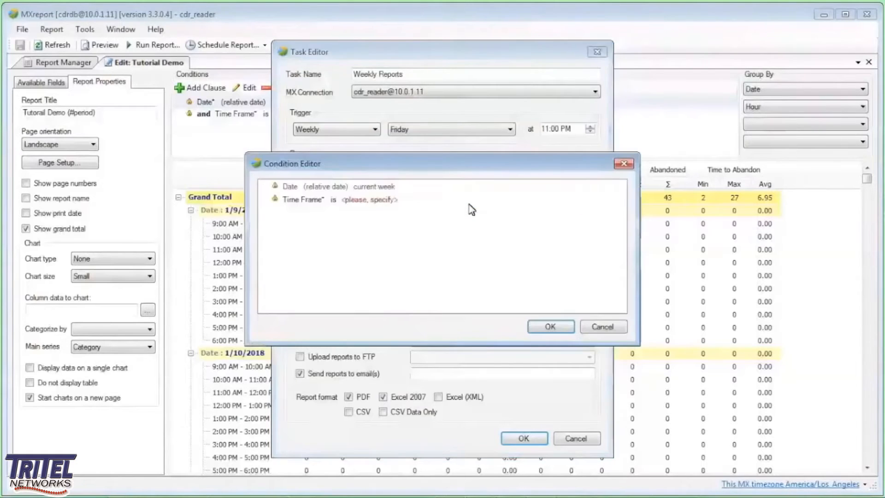
double_click(385, 189)
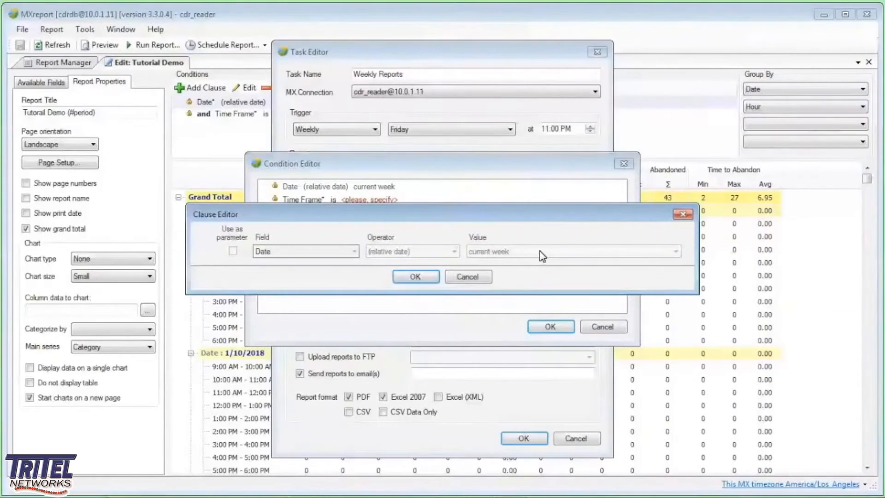
left_click(469, 276)
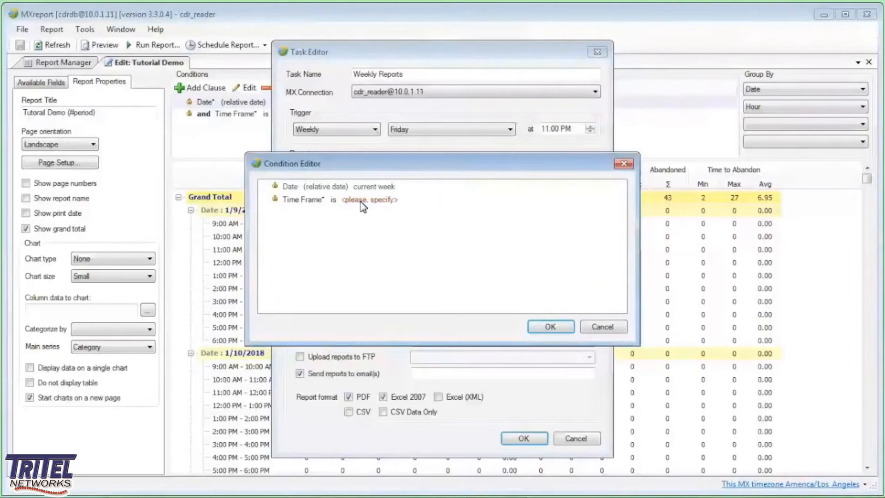
double_click(362, 203)
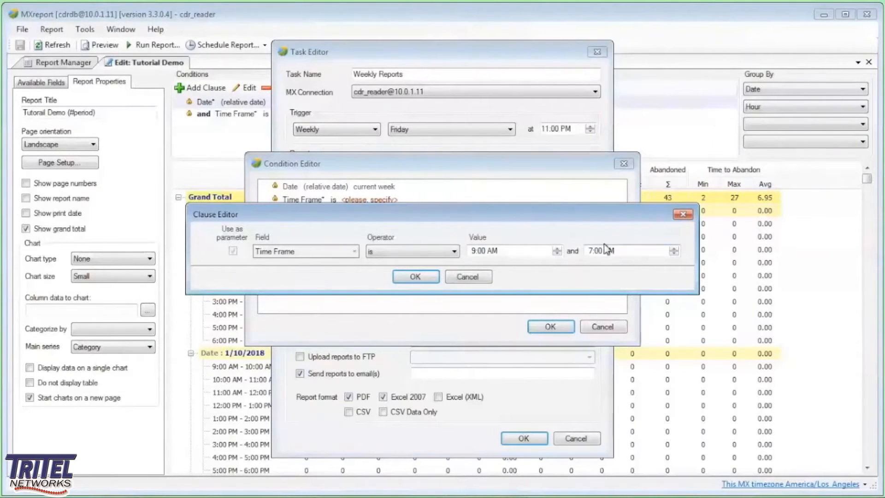
left_click(415, 277)
left_click(550, 326)
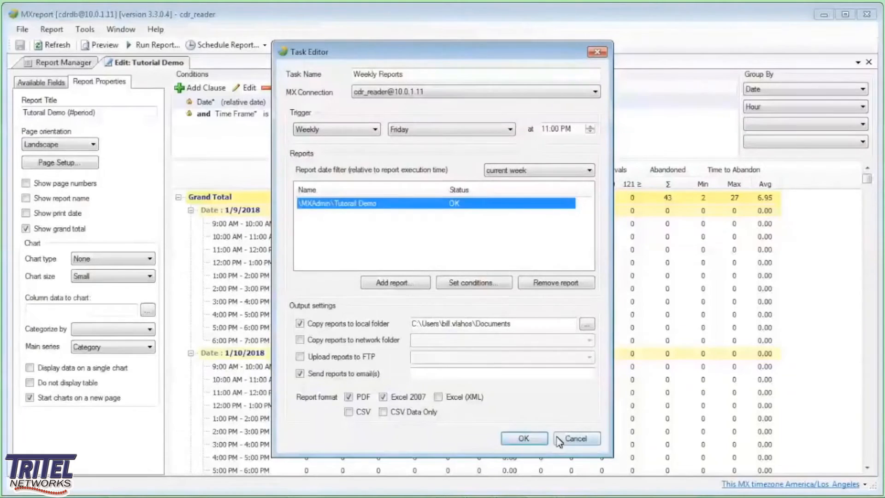
left_click(574, 438)
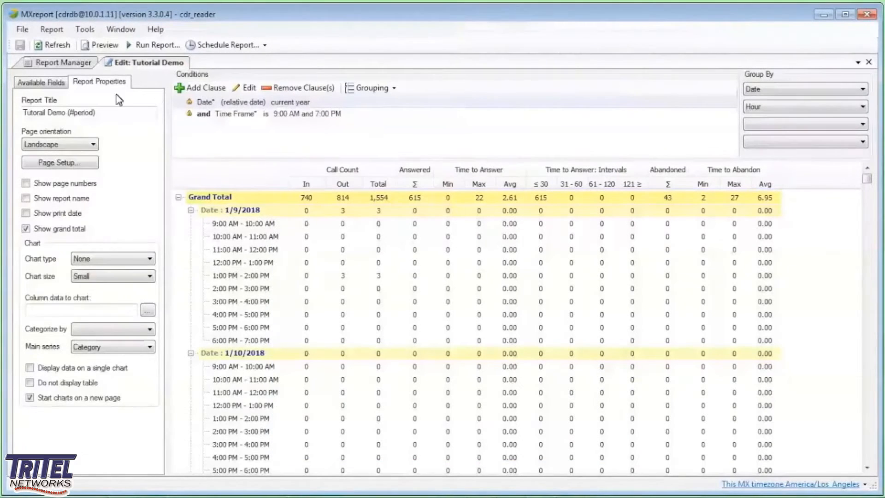
- Check the options available for the report's first grouping level, and close the Tutorial Demo template
left_click(51, 84)
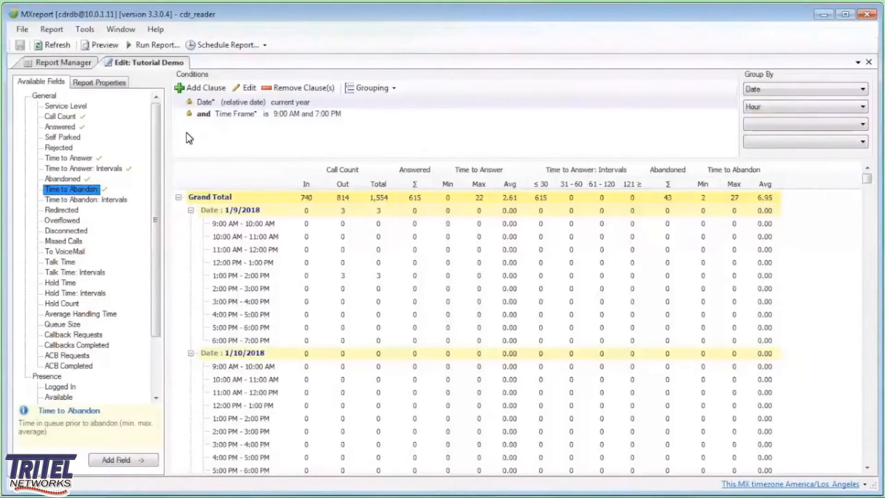
left_click(773, 93)
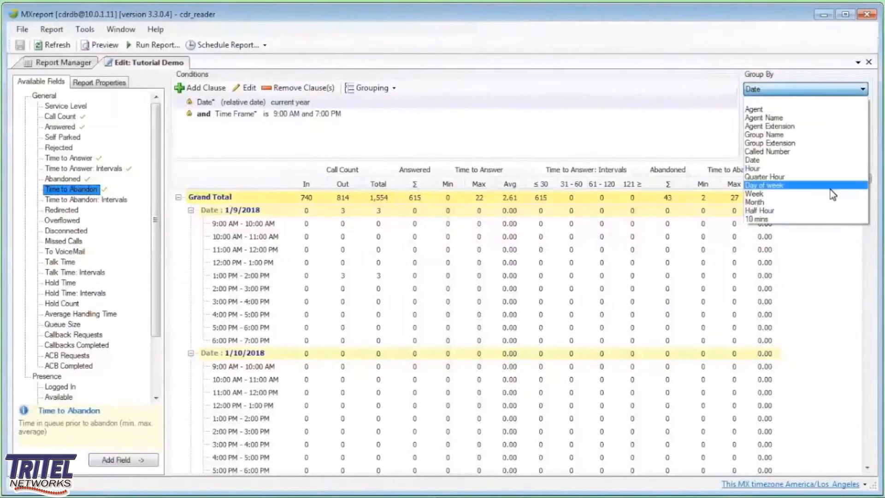
left_click(689, 81)
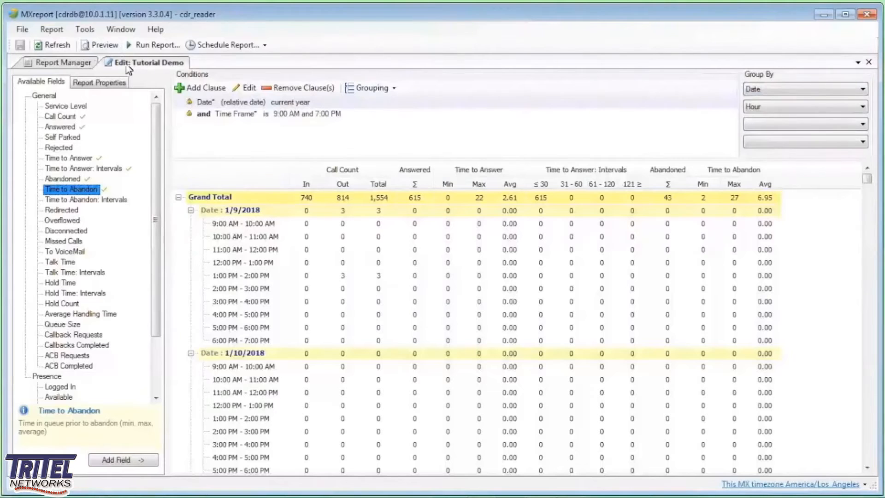
left_click(868, 63)
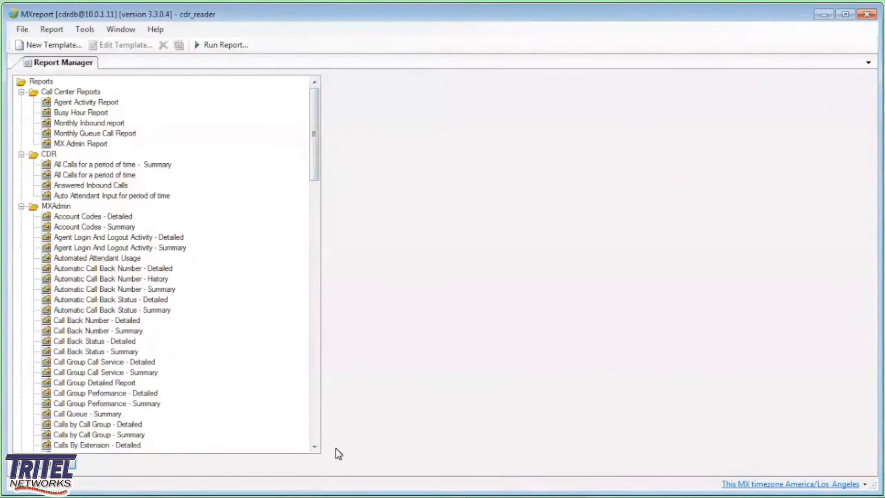
- Check the template import and export options available for CD Busy Hour Report by Group in the My CD Reports folder
left_click(314, 447)
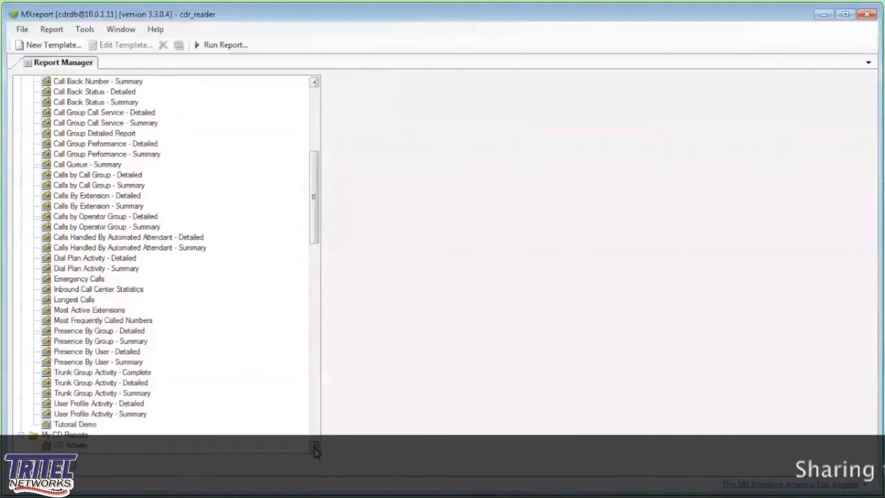
left_click(315, 447)
left_click(315, 446)
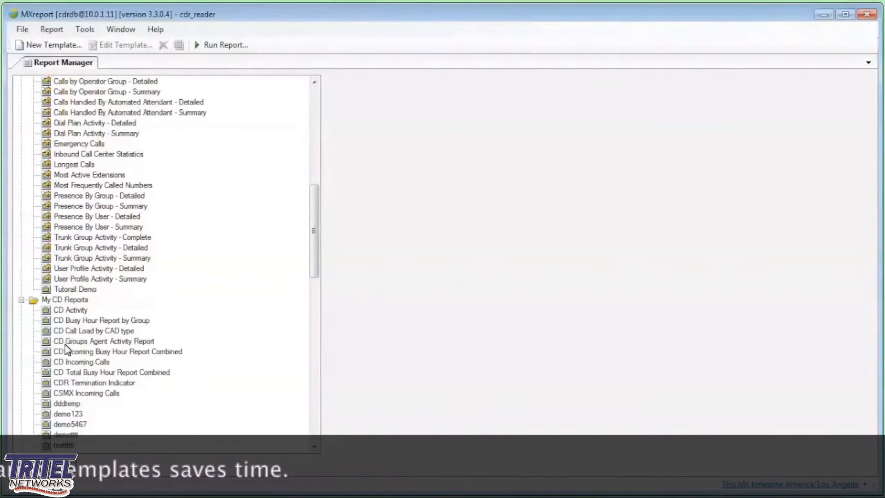
right_click(47, 323)
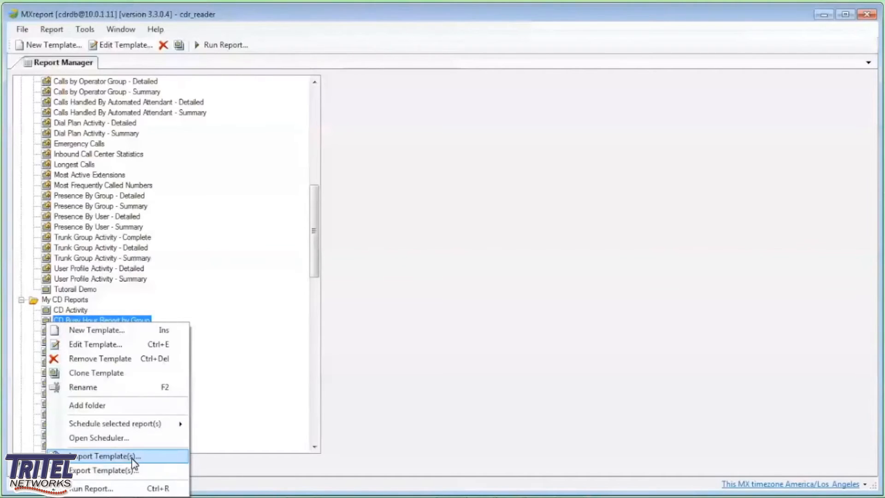
left_click(384, 150)
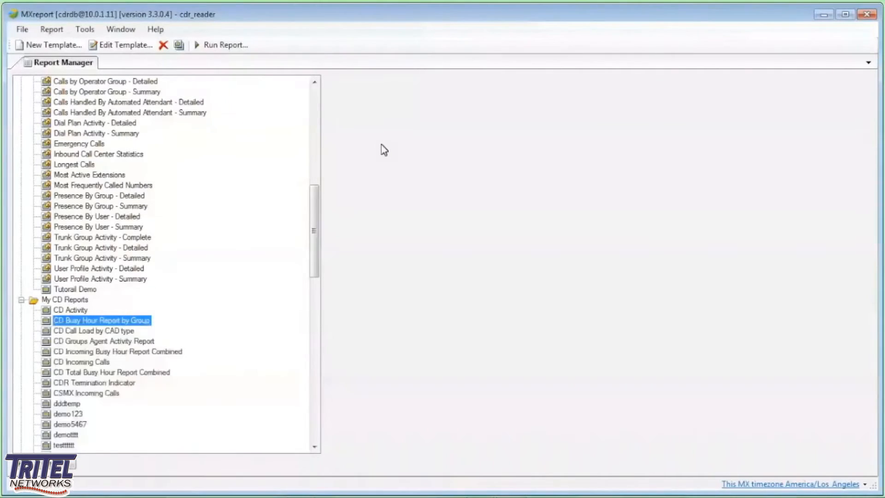
left_click(316, 103)
left_click_drag(316, 103, 318, 91)
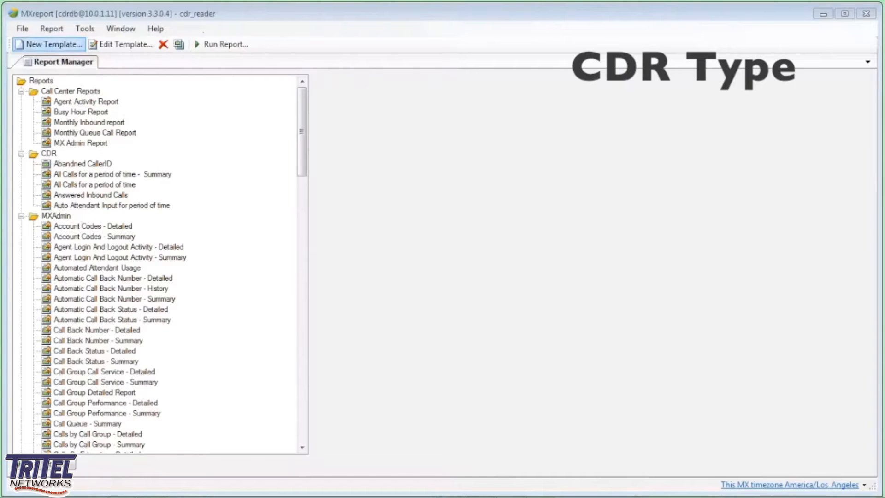
- Create a new Call Detail Records (CDR) report template named "CDR Abandonded Calls"
left_click(49, 45)
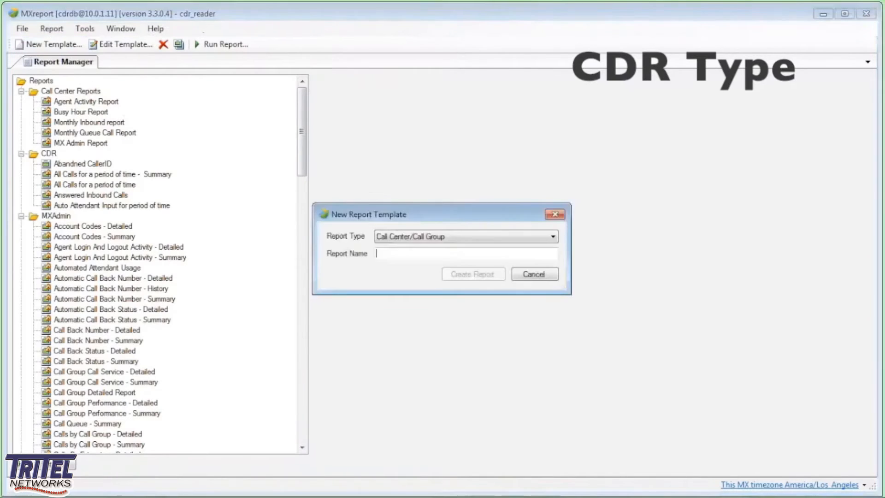
left_click(445, 237)
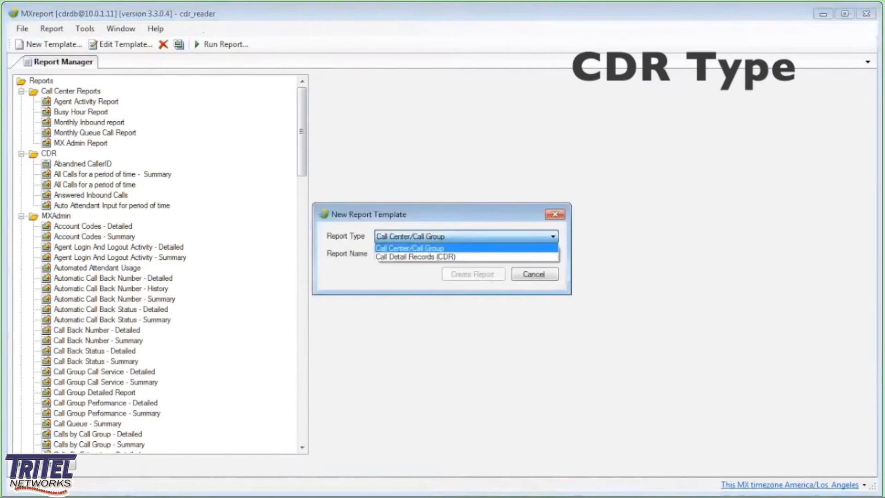
left_click(444, 255)
left_click(443, 257)
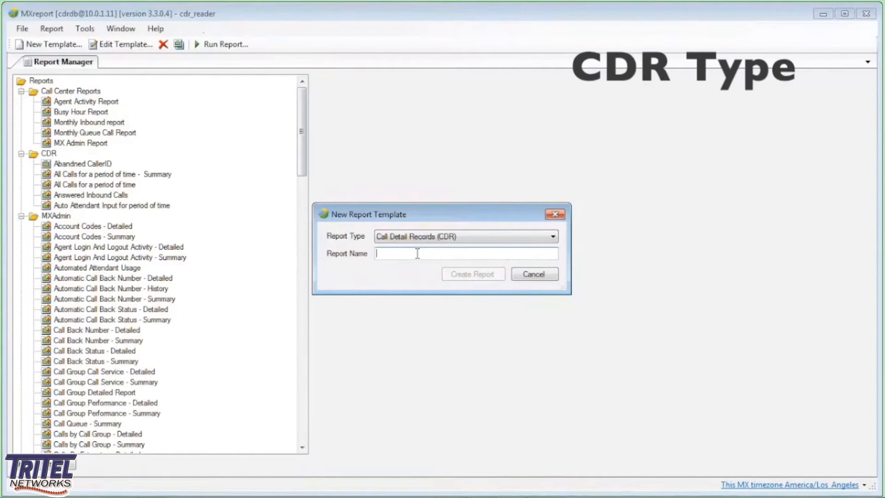
type("CDR")
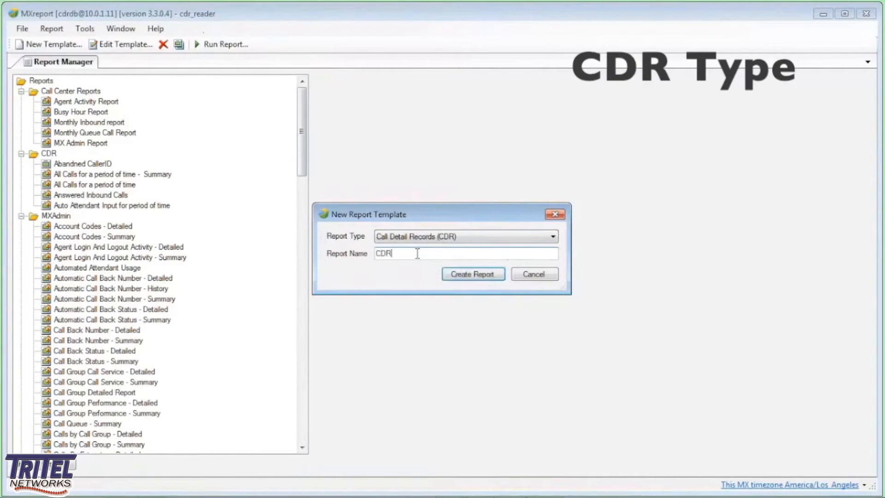
type(" Abandonded CAlle")
key("BackSpace")
key("BackSpace")
key("BackSpace")
key("BackSpace")
type("alls")
left_click(475, 275)
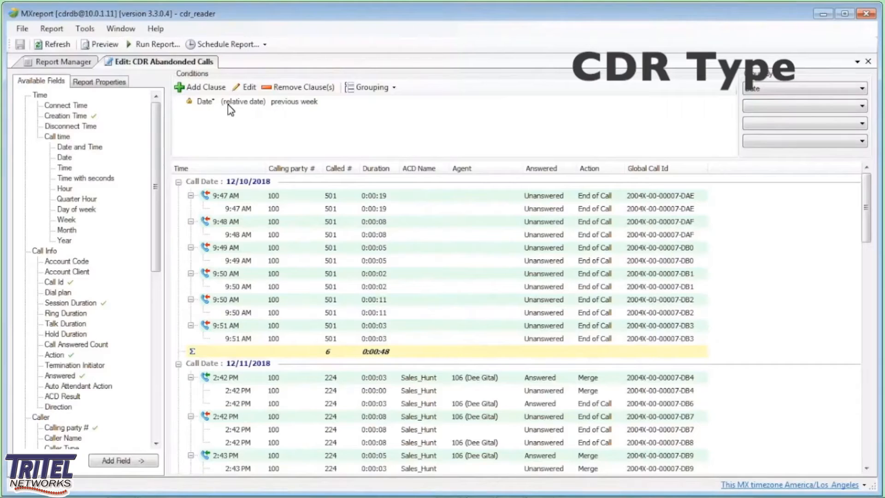
- Change the report's relative Date condition to current year
double_click(282, 107)
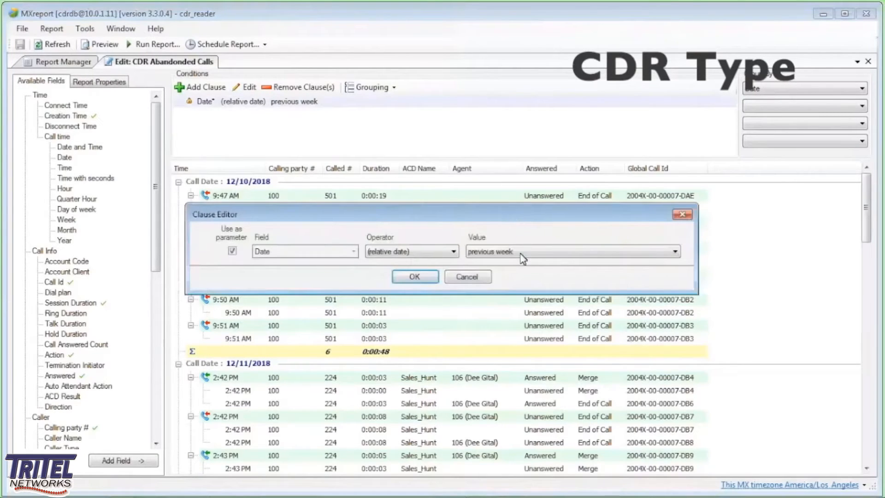
left_click(522, 251)
left_click(479, 338)
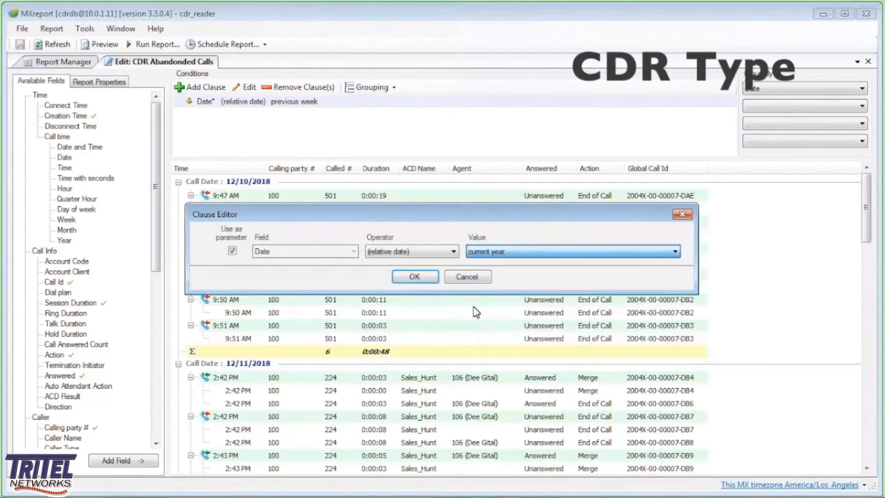
left_click(415, 276)
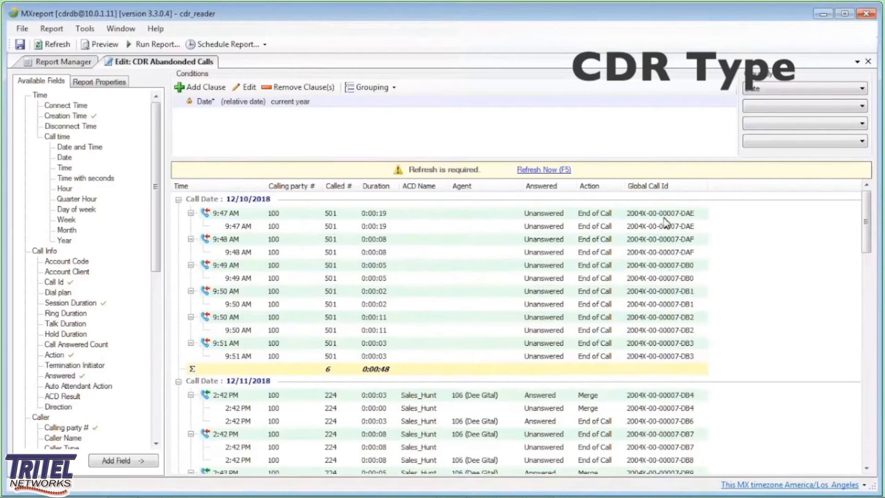
- Remove the Global Call Id, Action and Answered columns from the report
left_click(652, 190)
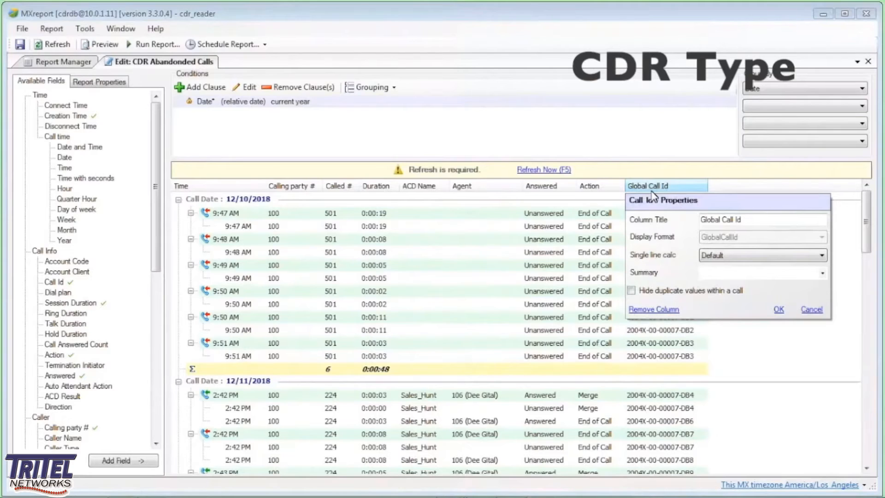
left_click(666, 310)
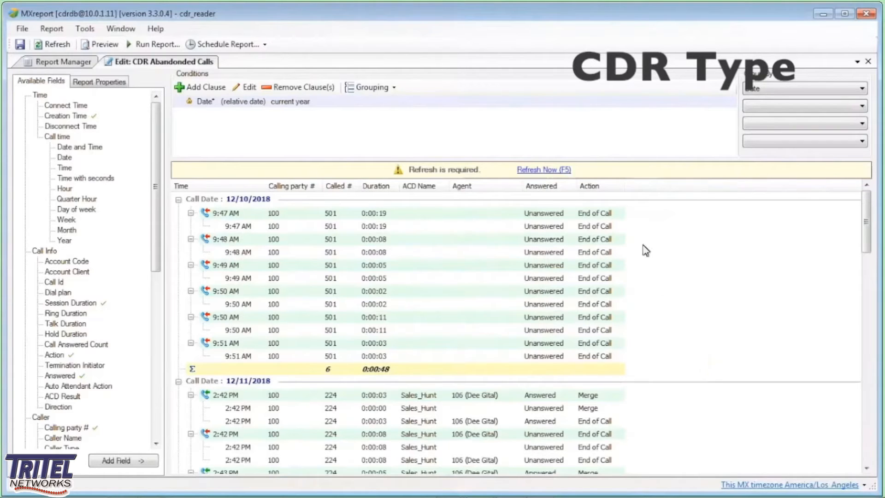
left_click(598, 187)
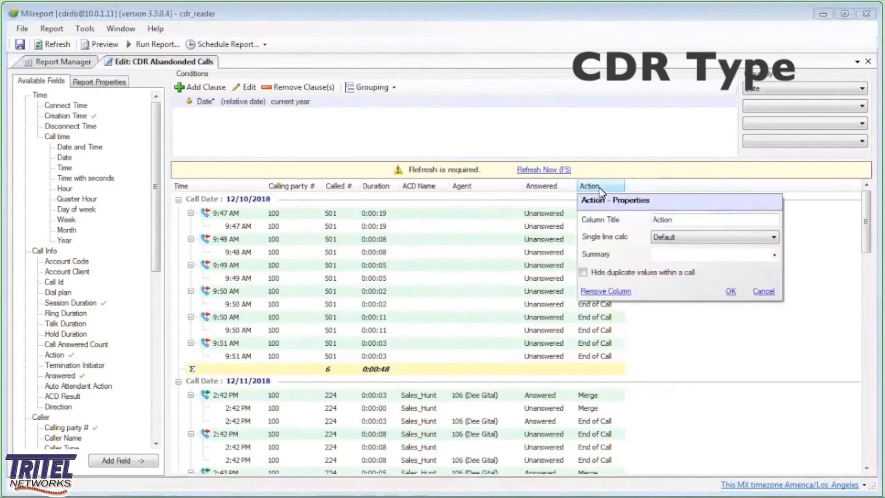
left_click(610, 291)
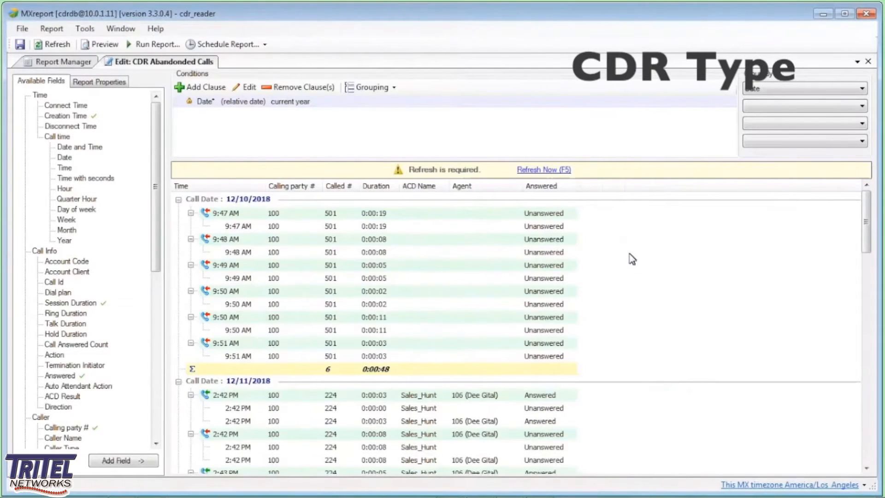
left_click(559, 186)
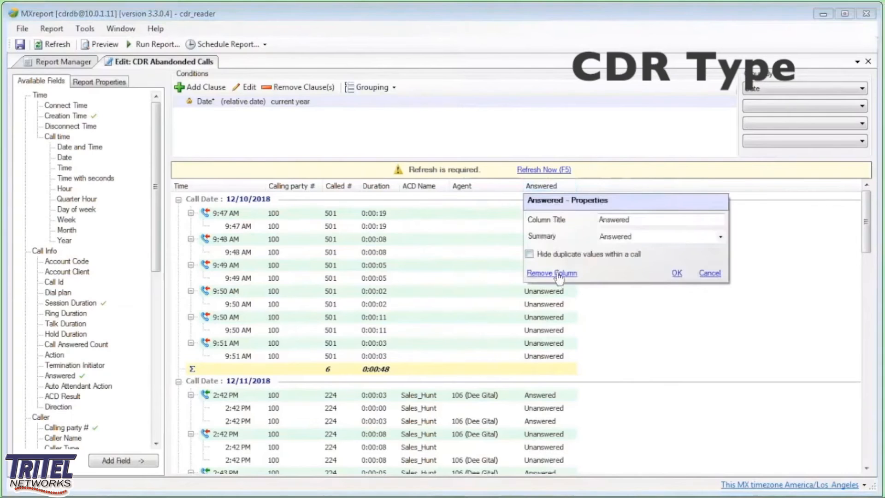
left_click(539, 274)
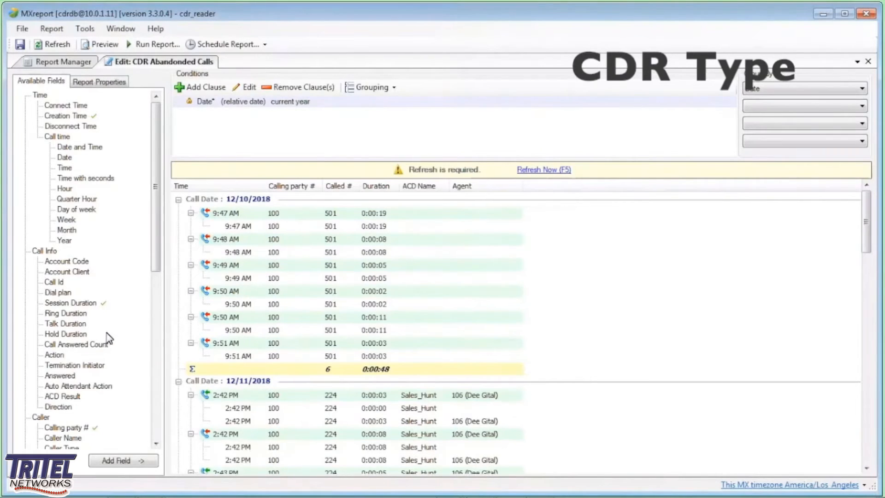
- Add the ACD Result field as the report's last column and refresh the data
left_click(61, 397)
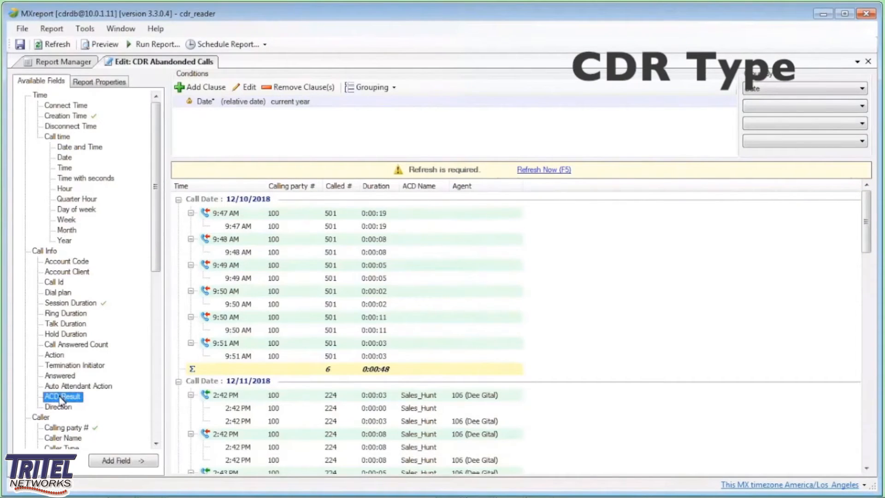
left_click_drag(57, 399, 579, 327)
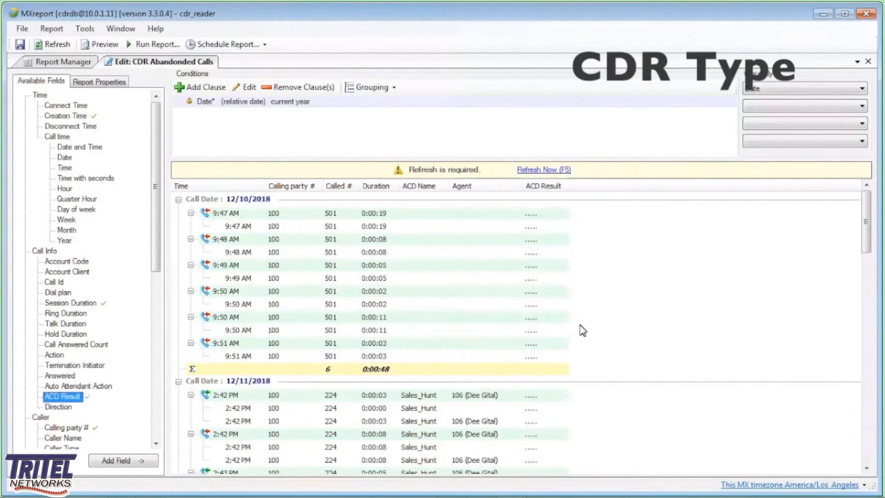
left_click(536, 169)
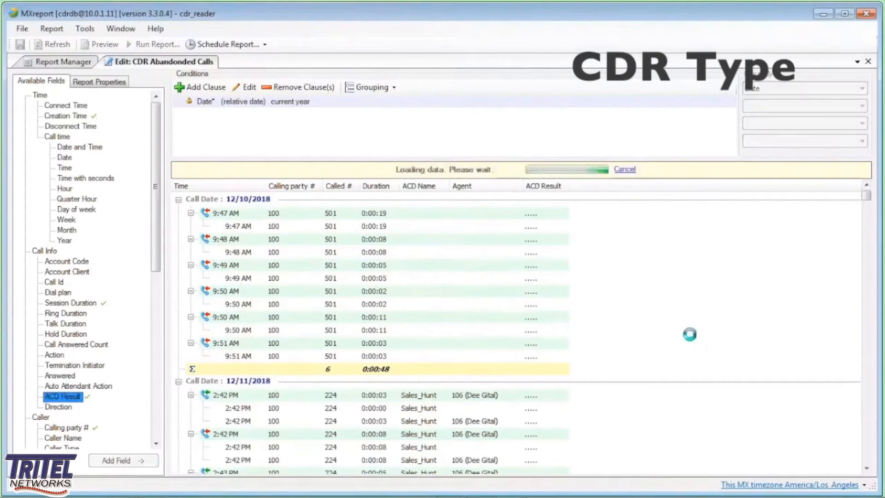
- Examine the ACD Result values across the year's call records in the refreshed report
left_click(867, 410)
left_click(866, 409)
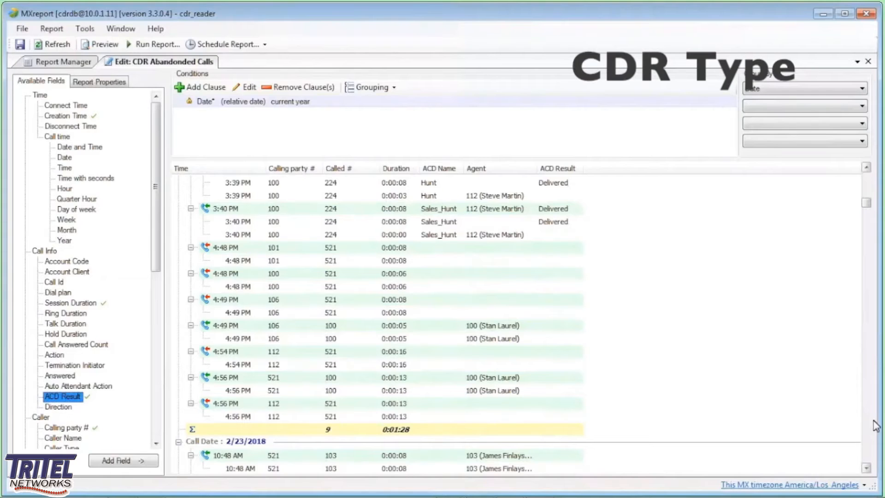
left_click(871, 439)
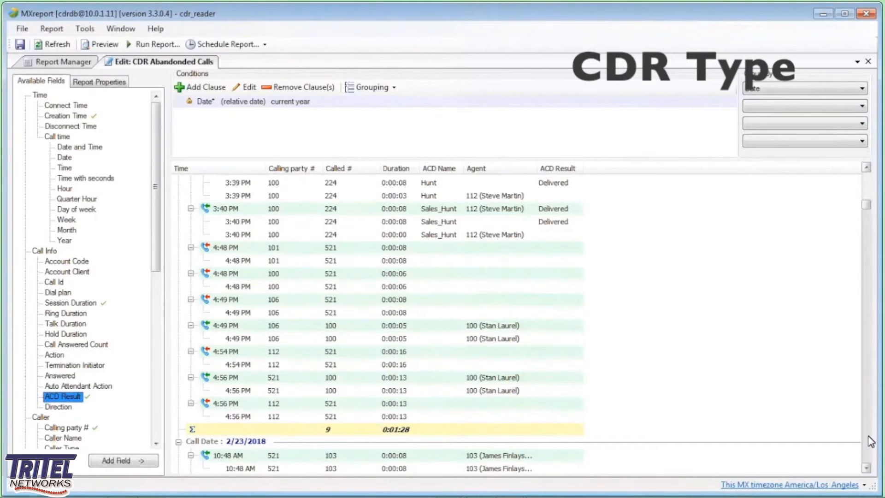
left_click(870, 441)
left_click(870, 441)
left_click(870, 441)
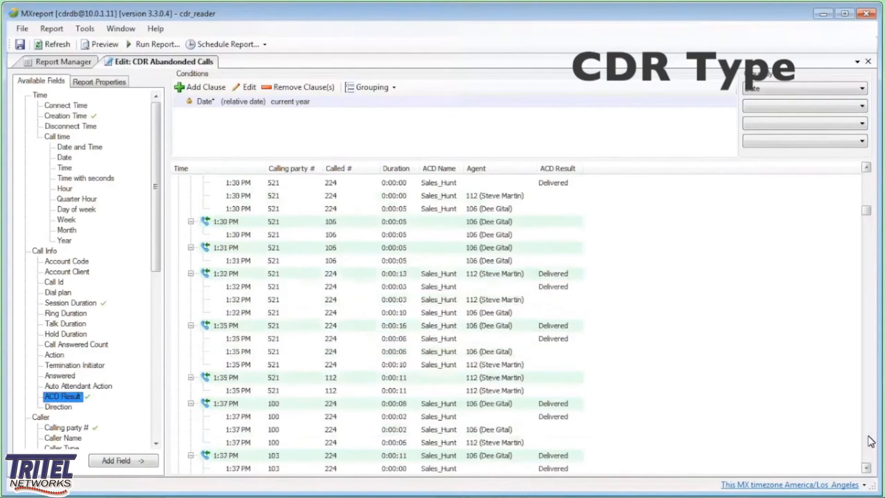
left_click(870, 441)
left_click(871, 441)
left_click(870, 441)
left_click(870, 440)
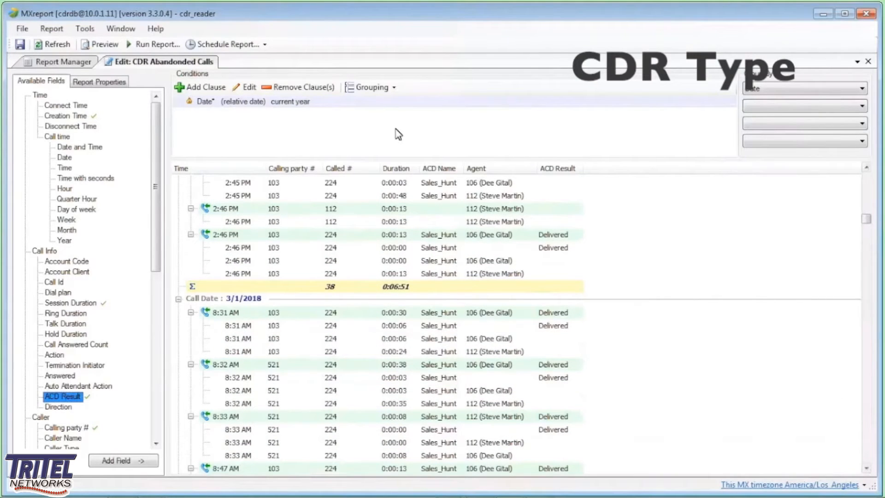
- Add a condition clause that limits the report to calls whose ACD Result is Abandoned
left_click(205, 88)
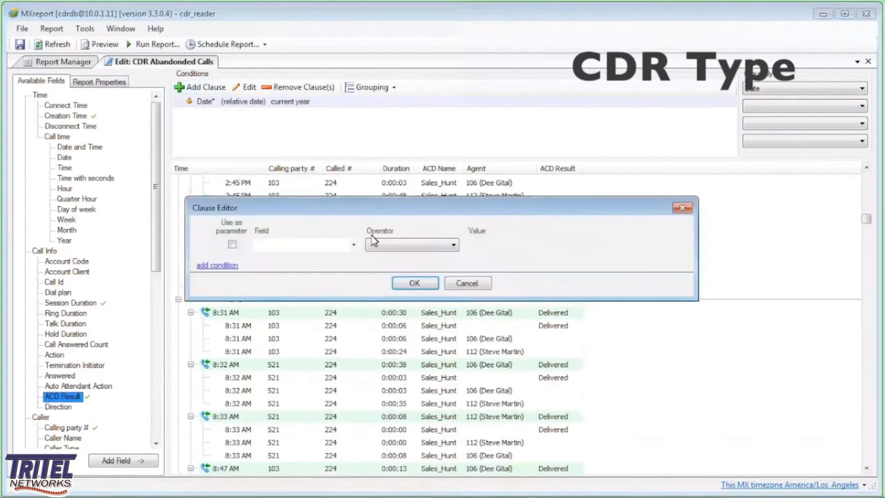
left_click(353, 245)
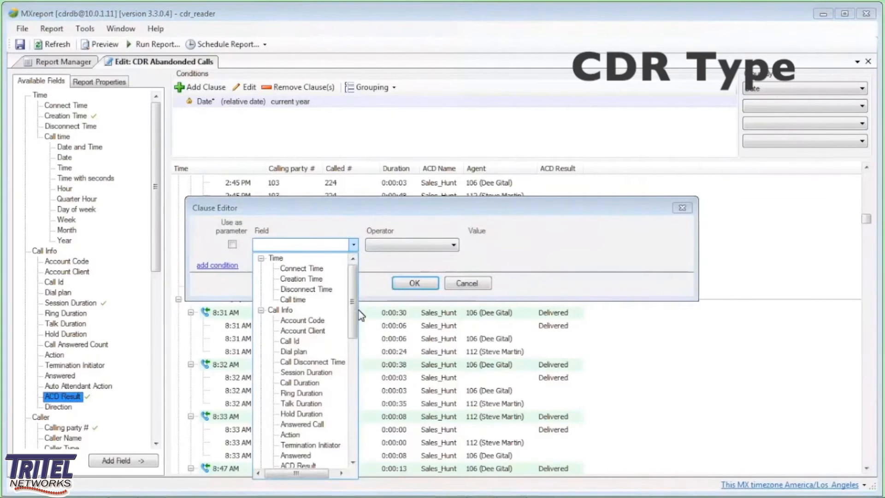
left_click(300, 465)
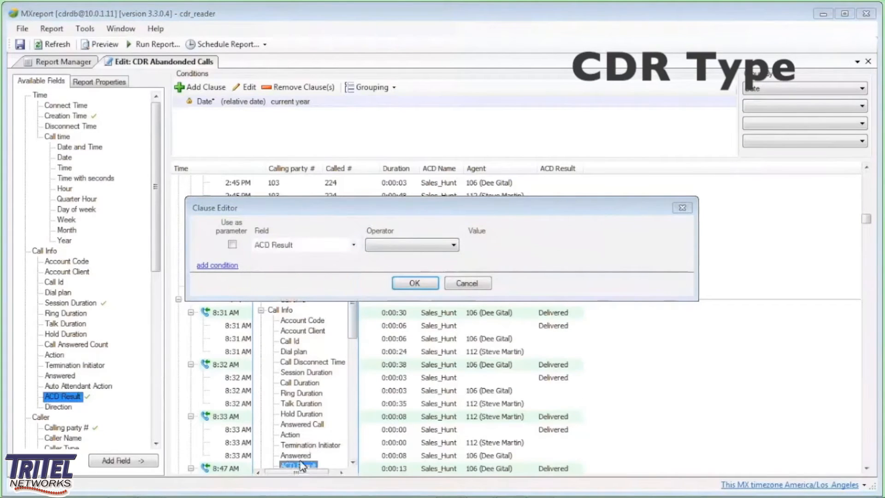
left_click(453, 245)
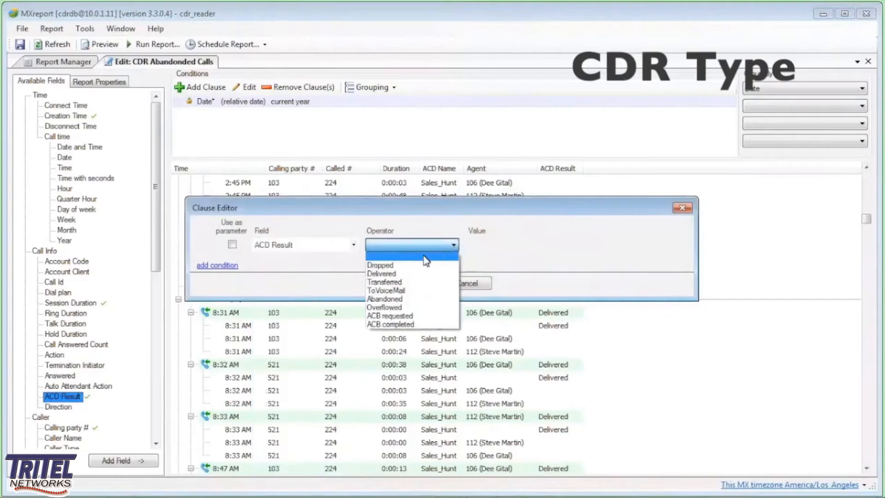
left_click(419, 299)
left_click(454, 245)
left_click(454, 251)
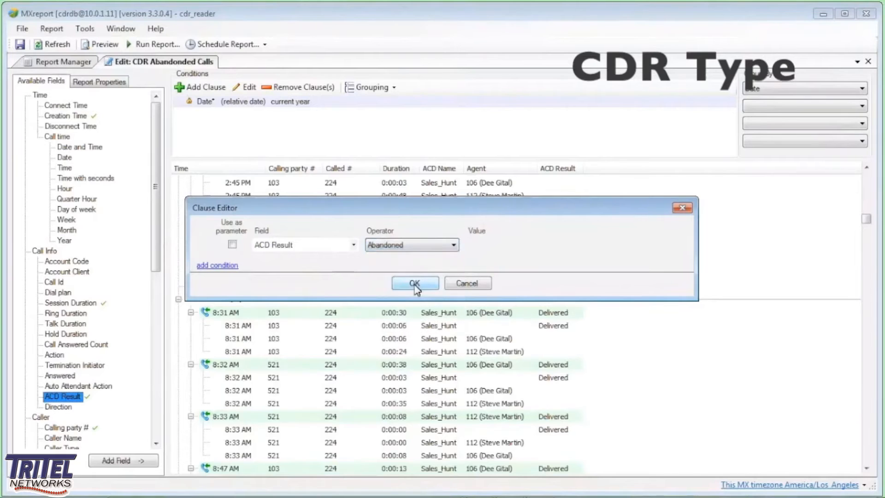
left_click(416, 283)
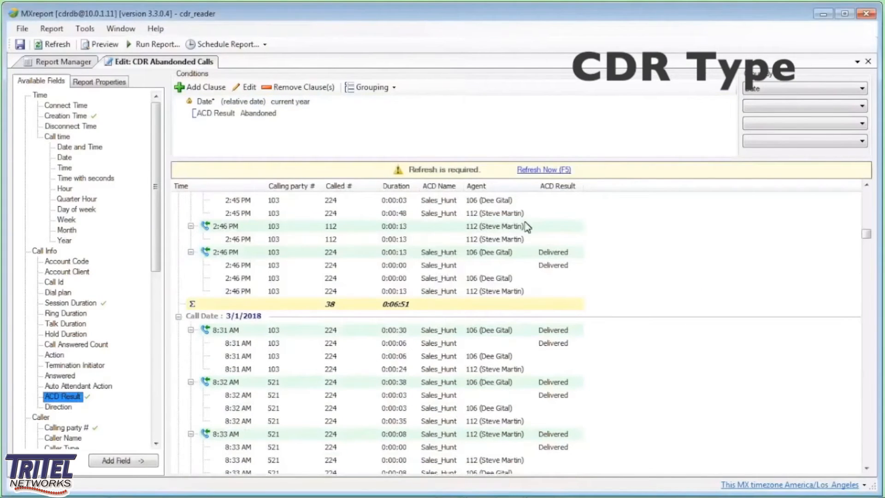
- Refresh the report data with the abandoned-calls condition and preview the finished report
left_click(531, 169)
left_click(531, 170)
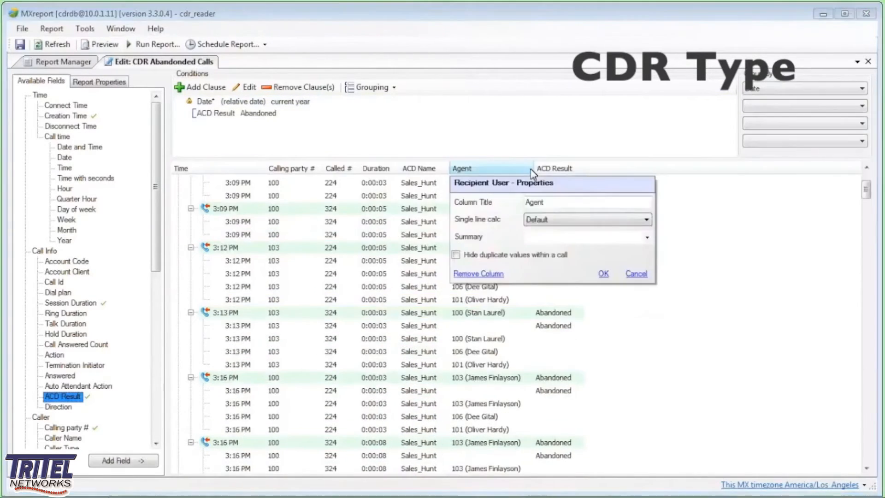
left_click(700, 305)
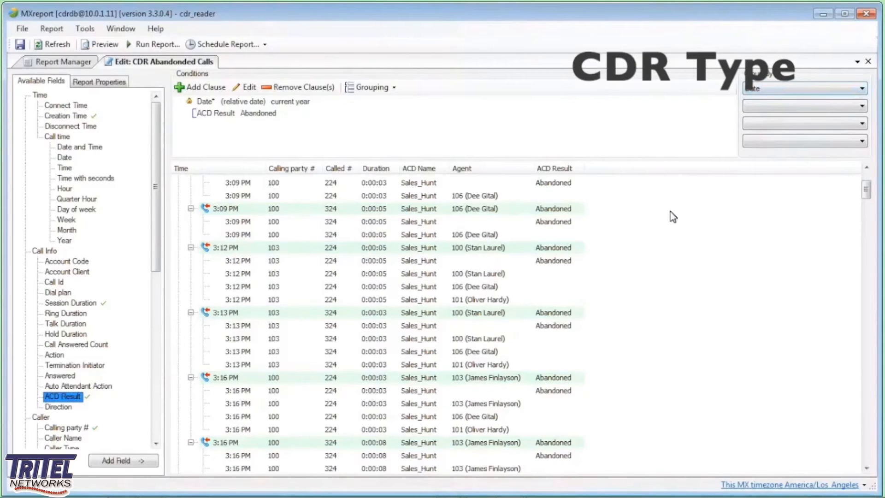
left_click(89, 47)
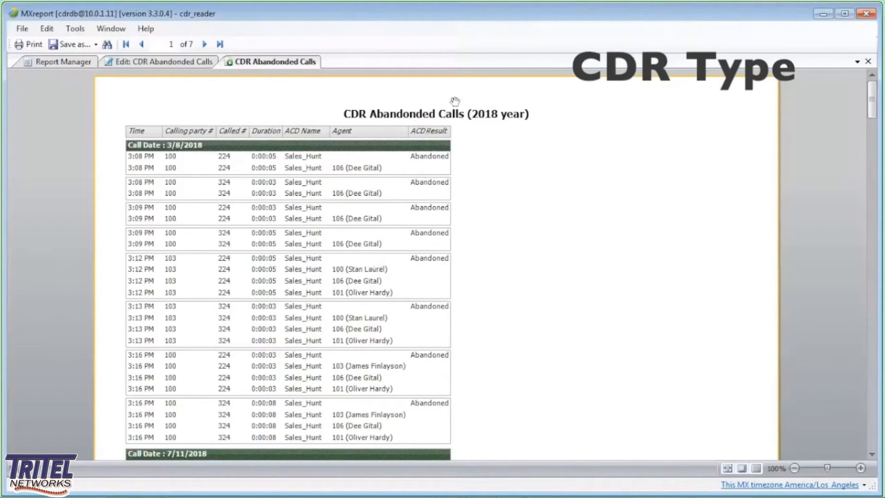
- Close the report preview and set the abandoned calls template's page orientation to Portrait
left_click(868, 62)
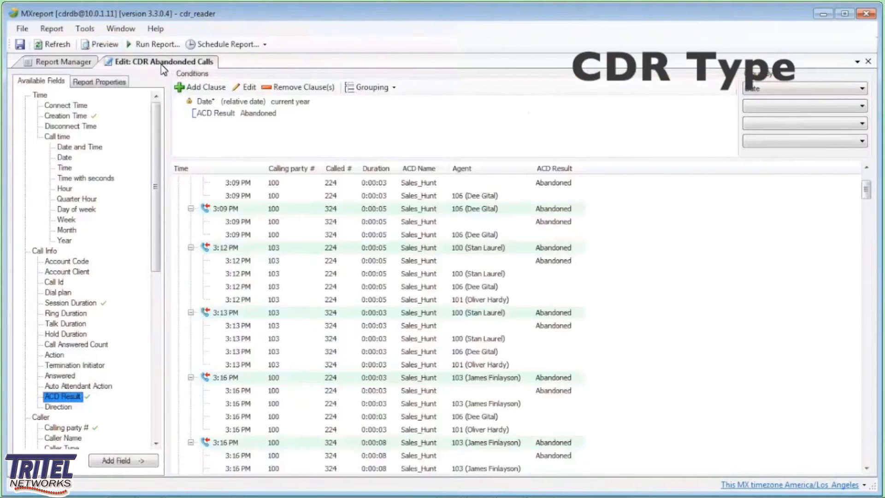
left_click(101, 83)
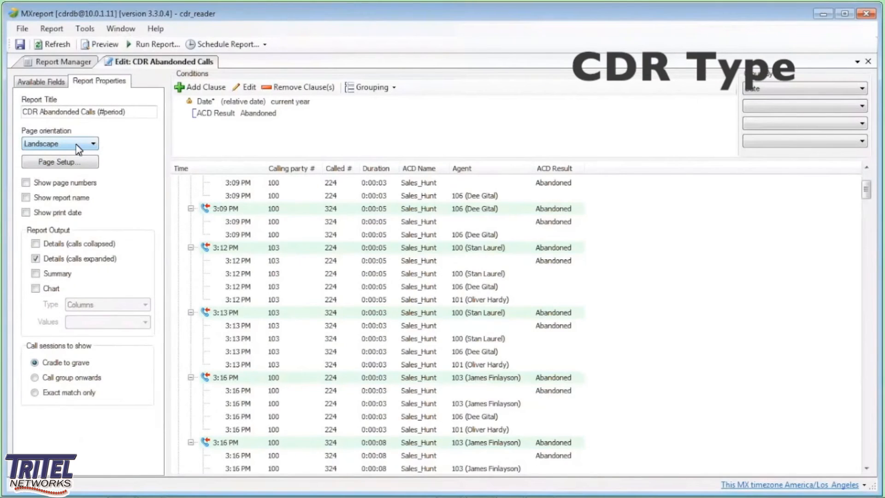
left_click(76, 147)
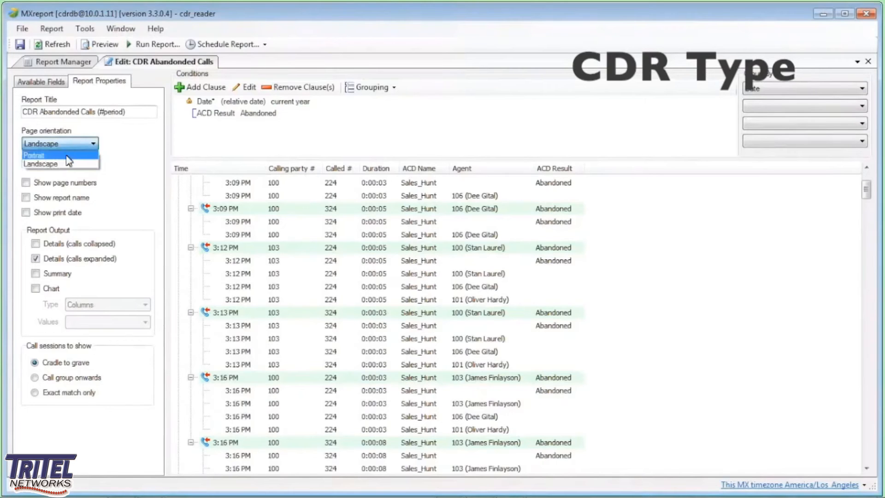
left_click(70, 159)
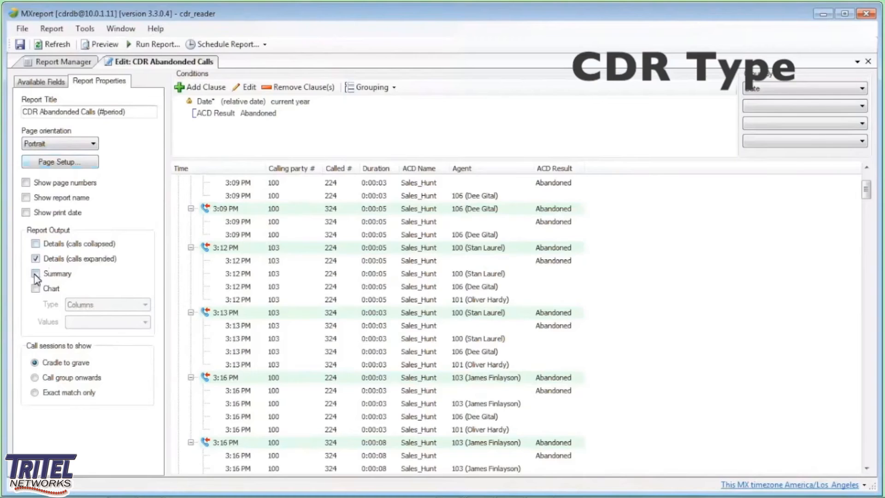
- Include the Summary in the report output and preview the summary table together with the expanded call details
left_click(36, 274)
left_click(100, 47)
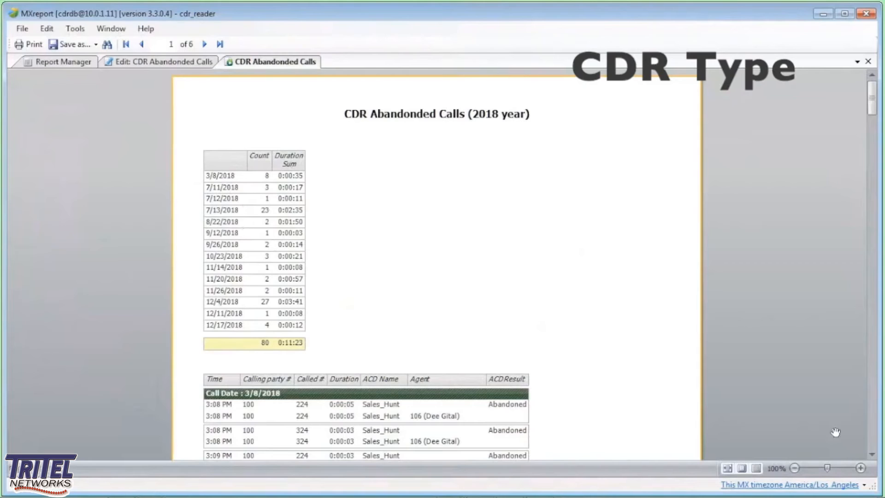
left_click(871, 455)
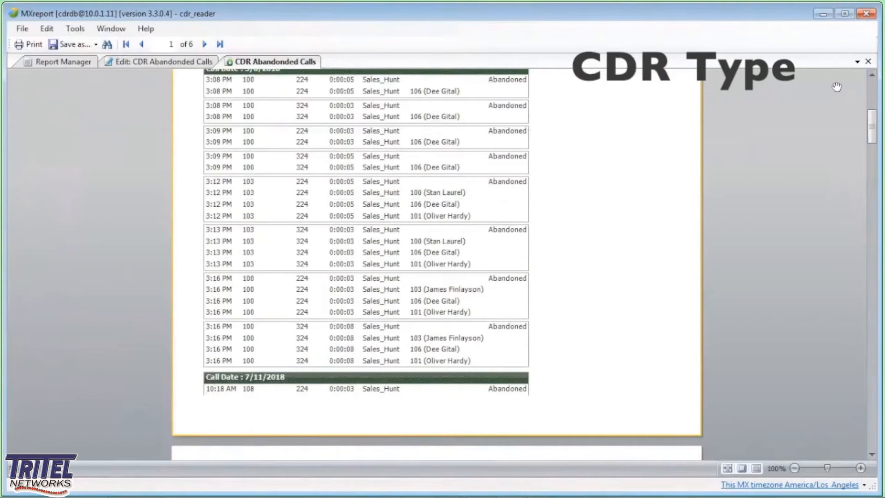
left_click(872, 77)
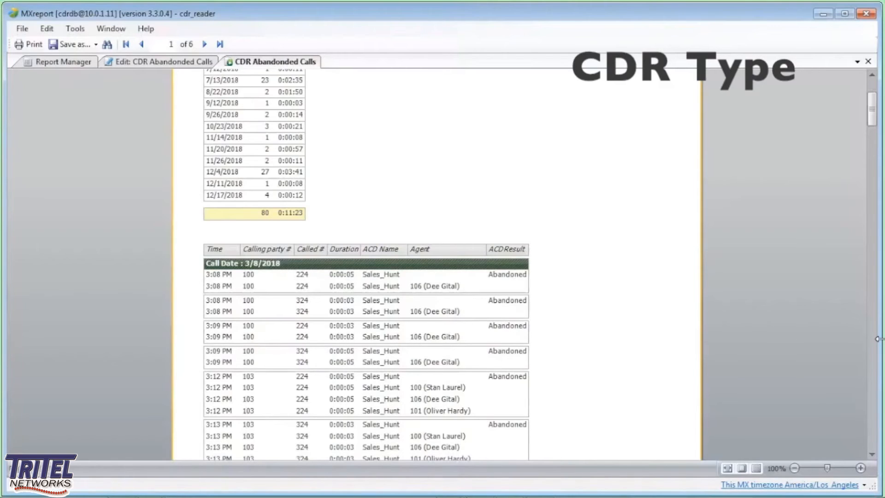
scroll(349, 208, "down", 5)
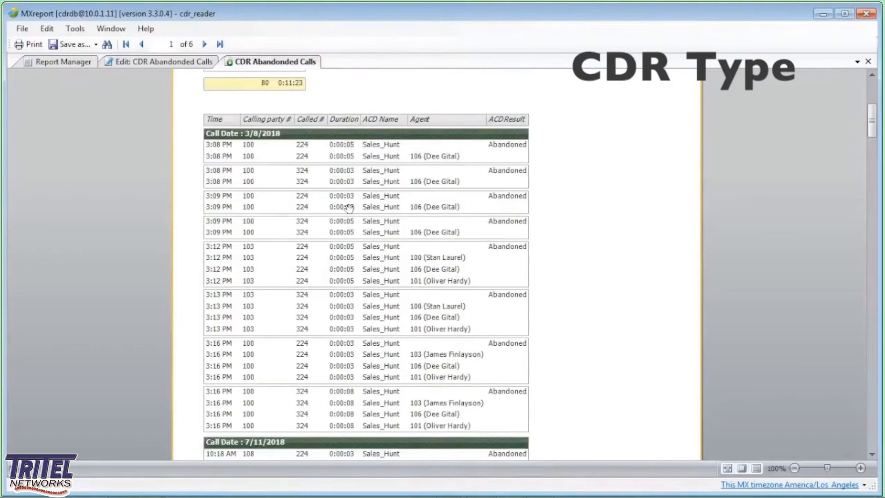
- Return to editing the abandoned calls template and look through its available fields
left_click(140, 61)
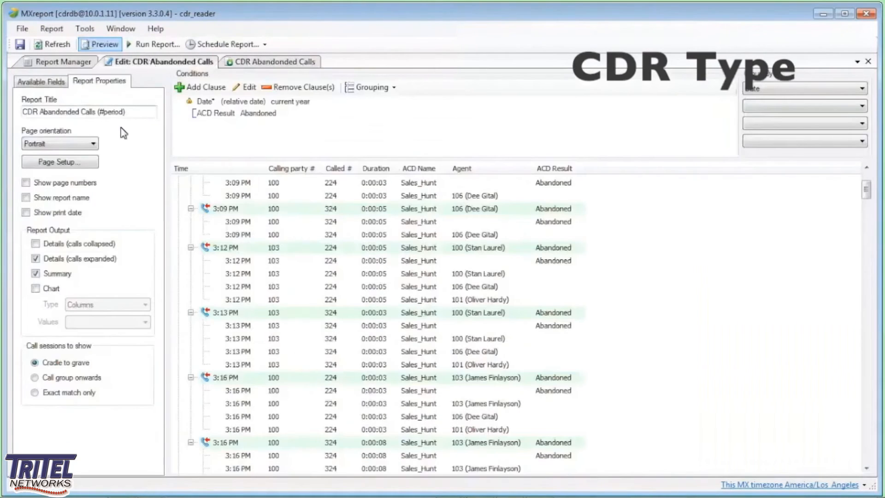
left_click(52, 86)
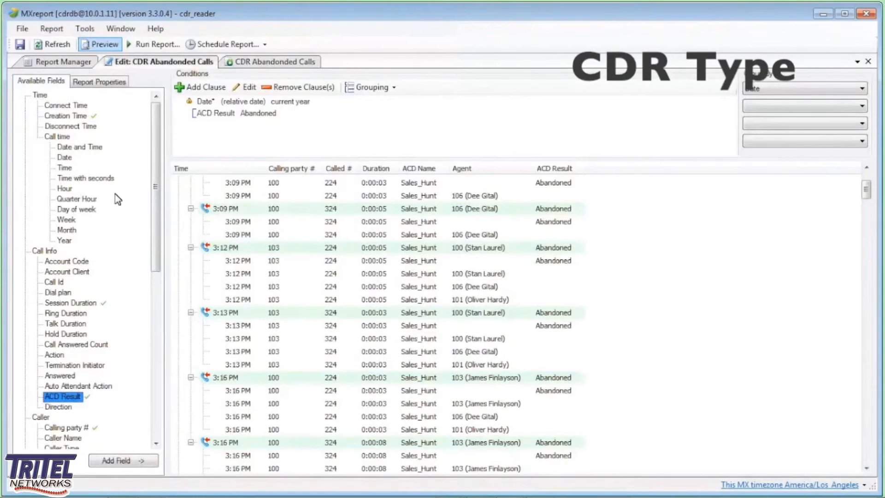
left_click_drag(158, 220, 175, 404)
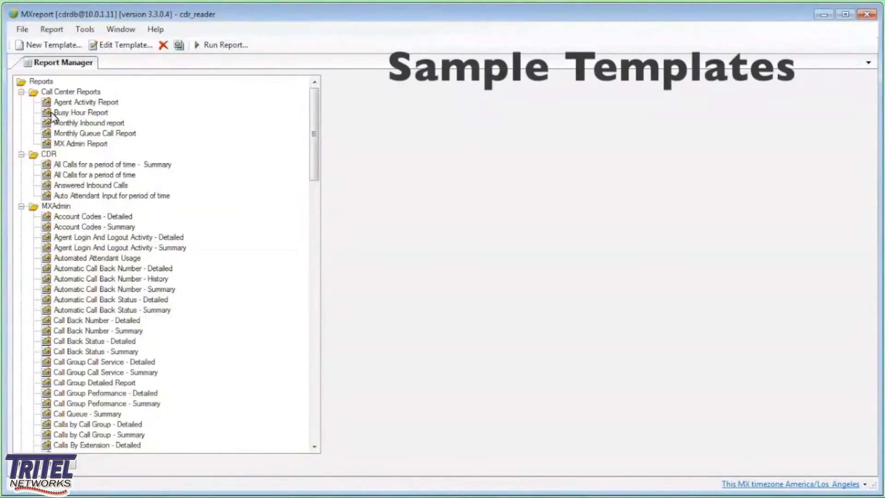
- Clone the Busy Hour Report sample template and open the clone for editing
right_click(82, 115)
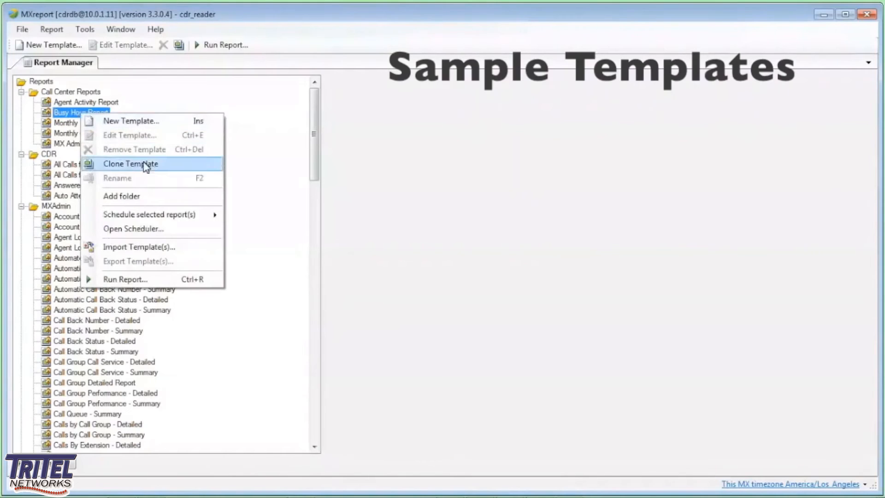
left_click(160, 165)
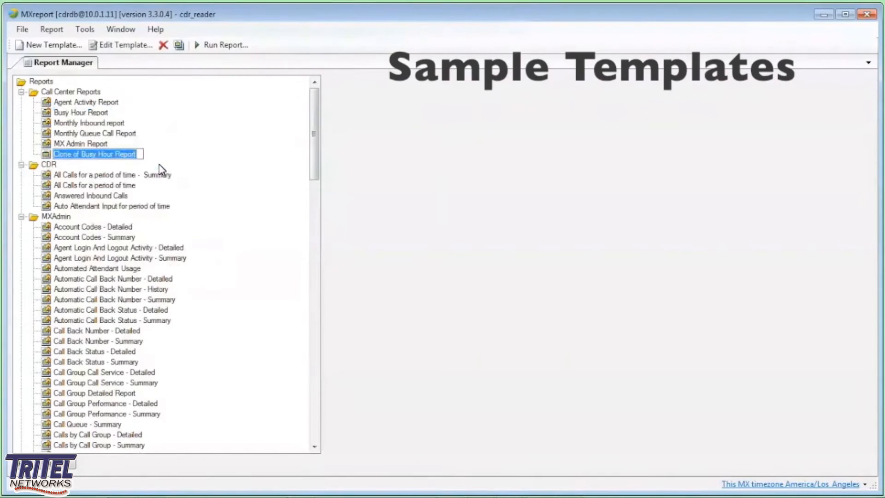
left_click(121, 45)
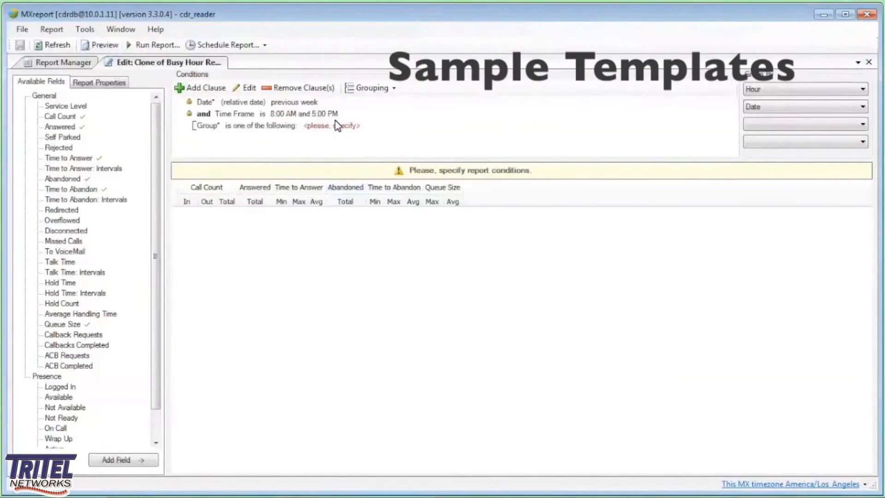
- Set the cloned report's relative date condition to current year
double_click(309, 107)
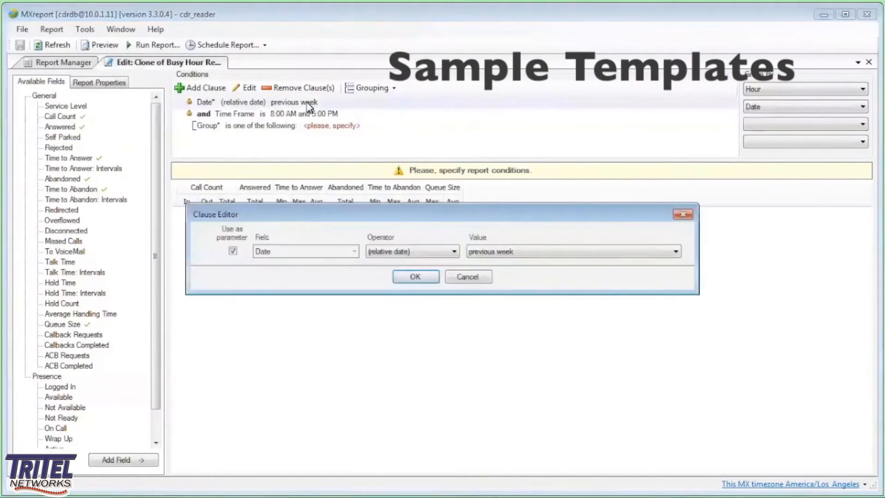
left_click(528, 253)
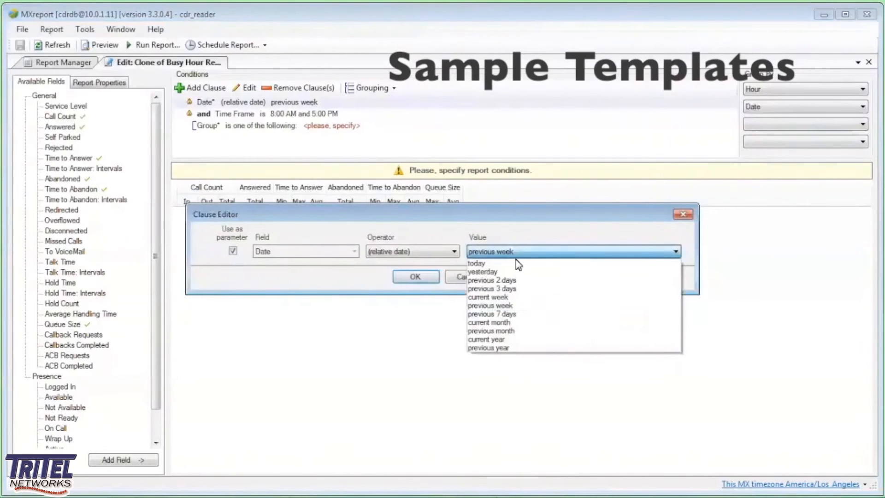
left_click(513, 340)
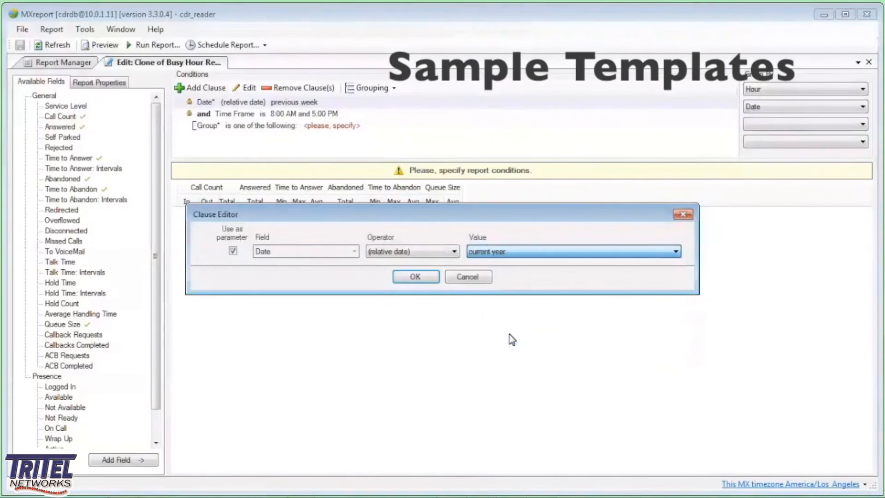
left_click(415, 277)
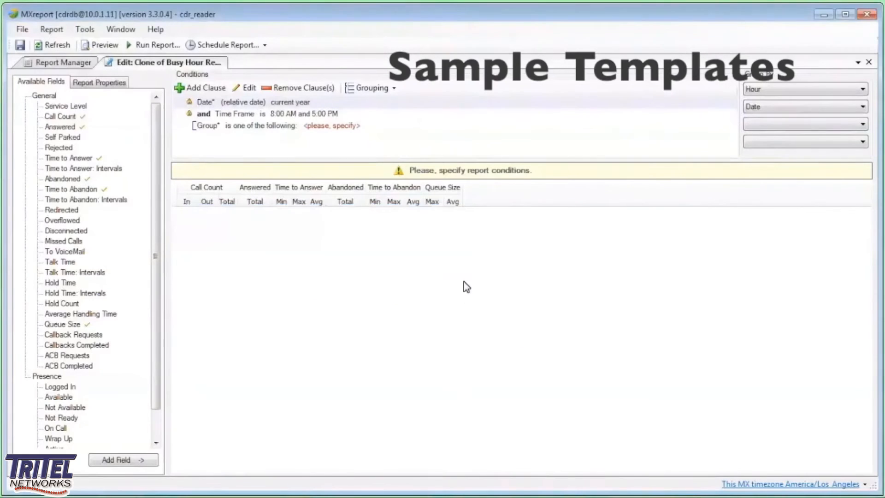
- Limit the Group condition to 223 ICC and 224 Sales_Hunt, and refresh the report data
double_click(328, 129)
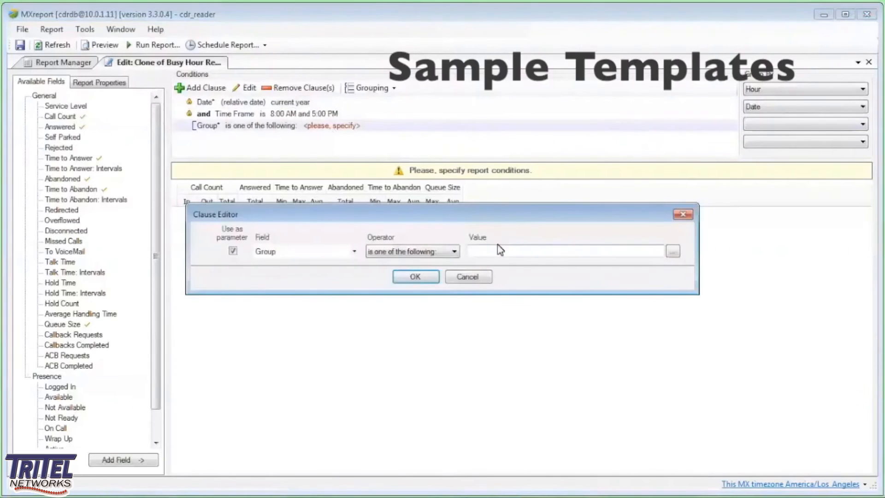
left_click(673, 252)
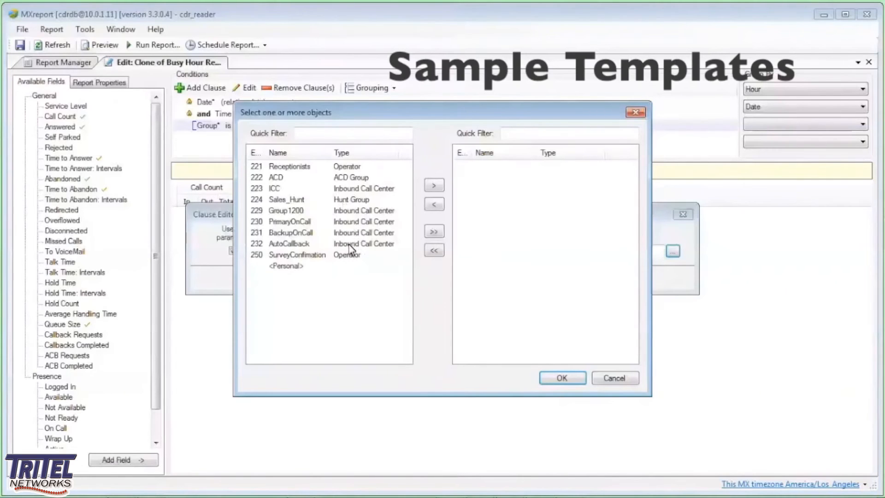
left_click(353, 189)
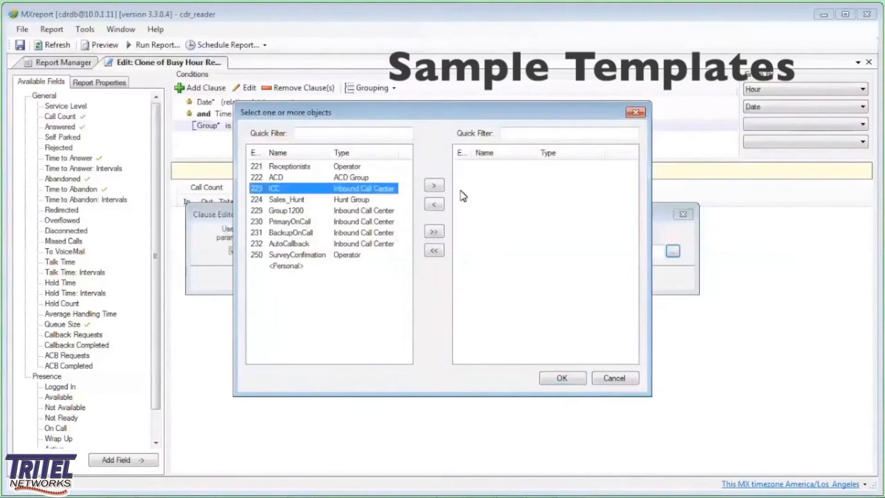
left_click(441, 186)
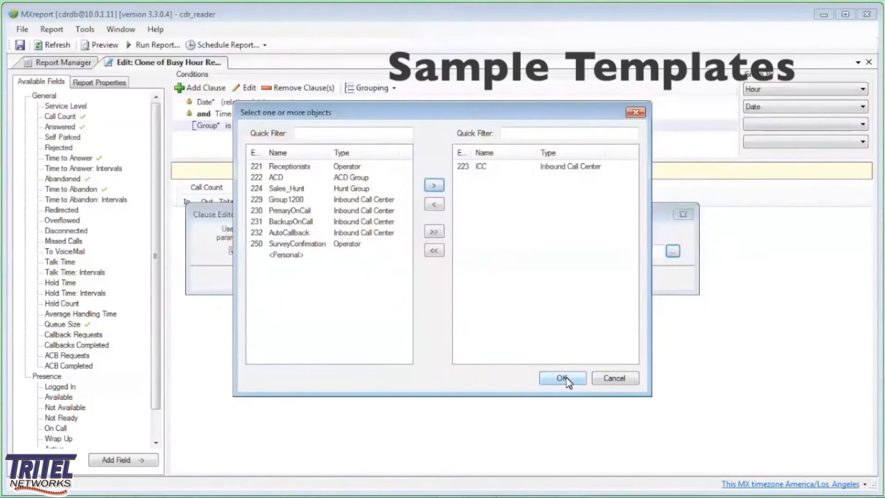
left_click(353, 189)
left_click(432, 189)
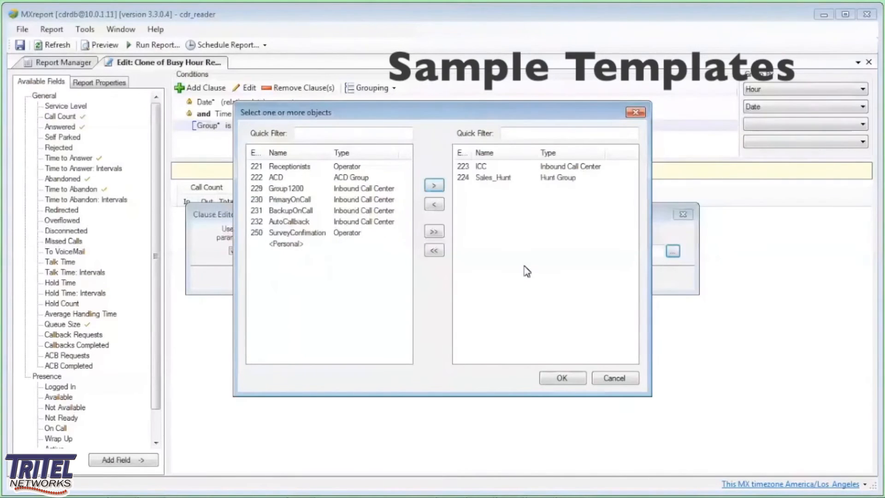
left_click(562, 378)
left_click(420, 277)
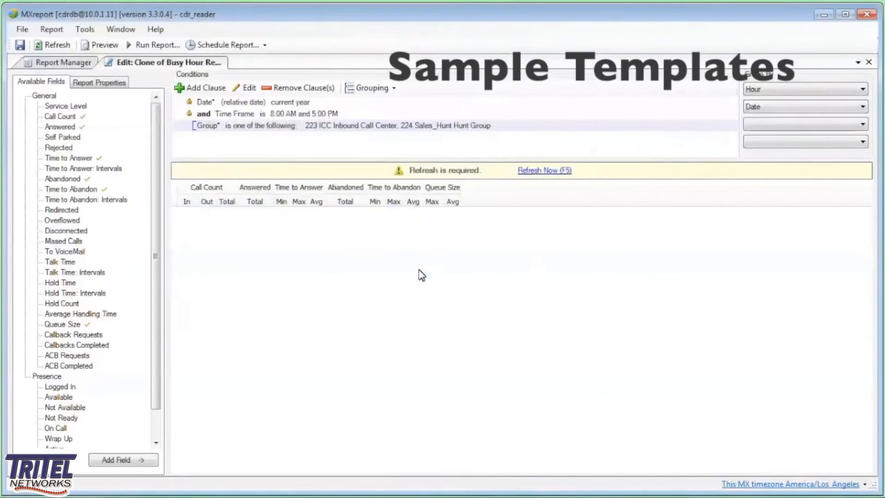
left_click(529, 171)
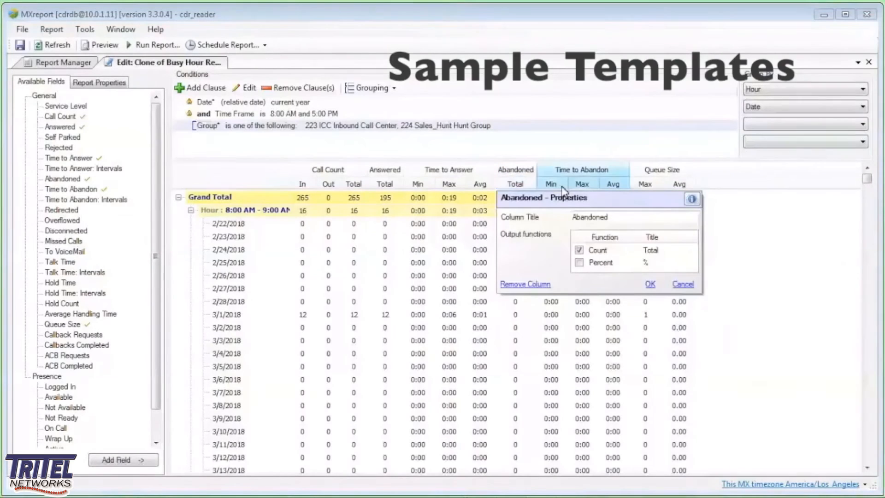
left_click(760, 278)
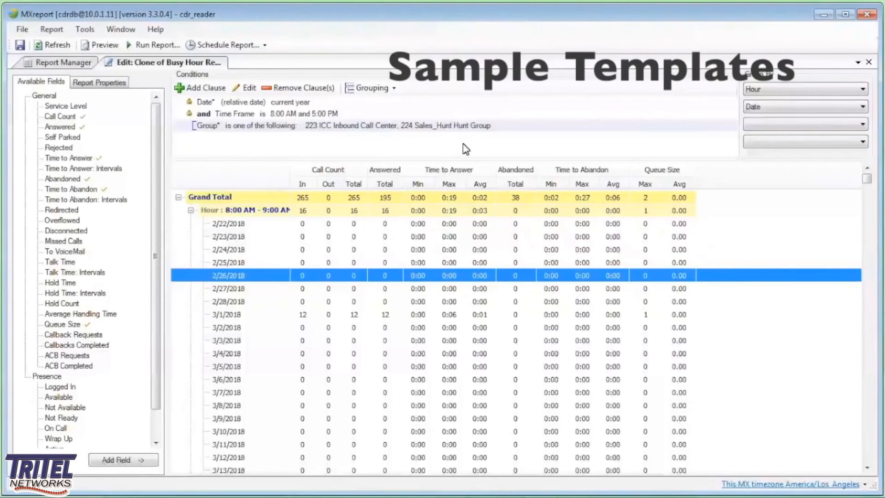
- Group the report by Group Name first, keep Date as the second level, and refresh the data
left_click(786, 92)
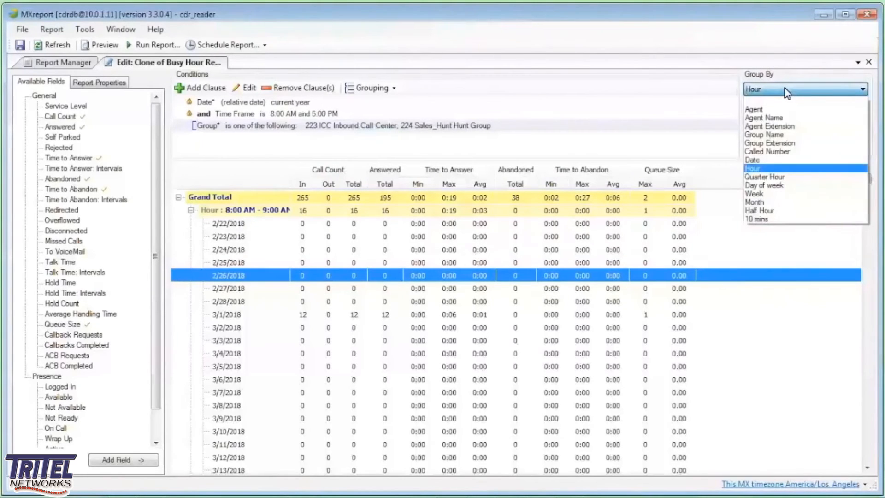
left_click(778, 135)
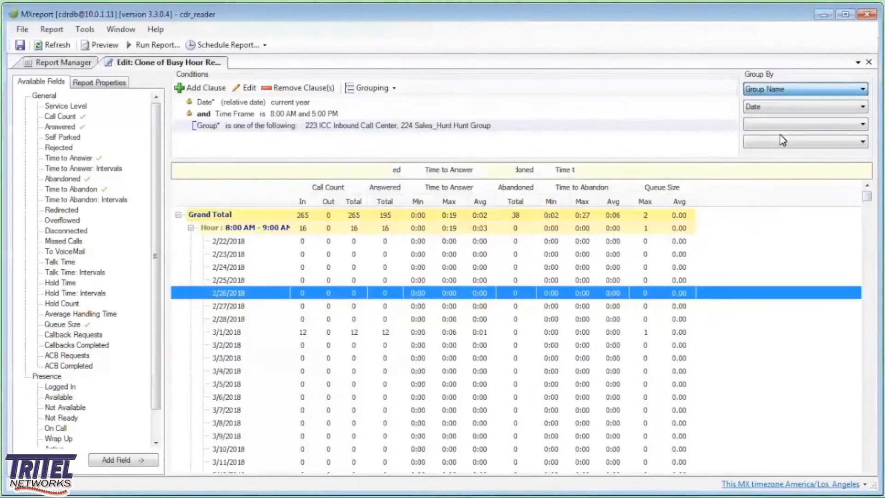
left_click(792, 109)
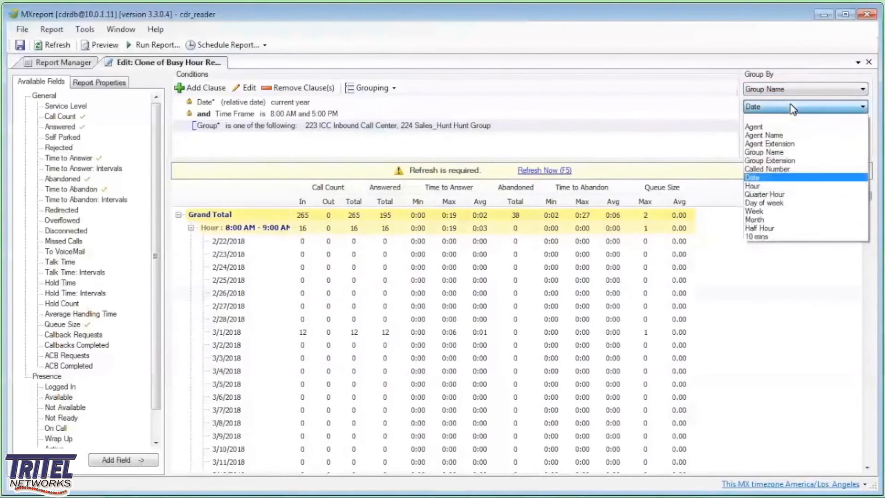
left_click(761, 178)
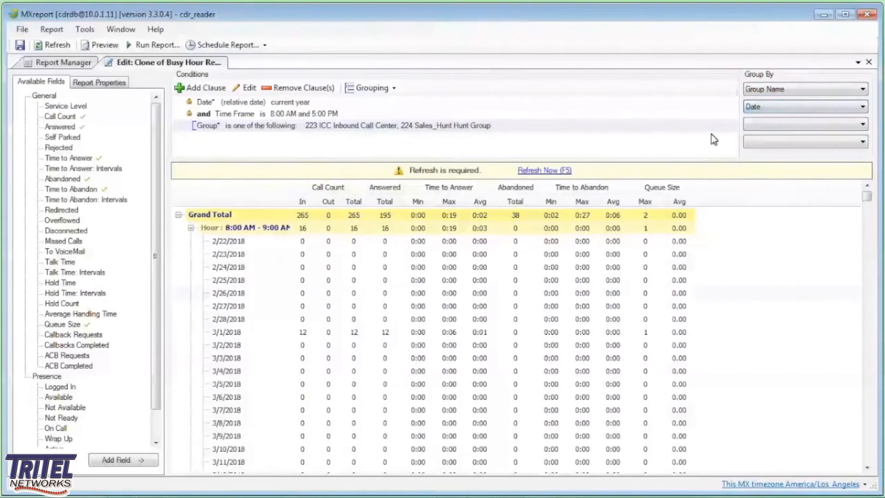
left_click(532, 170)
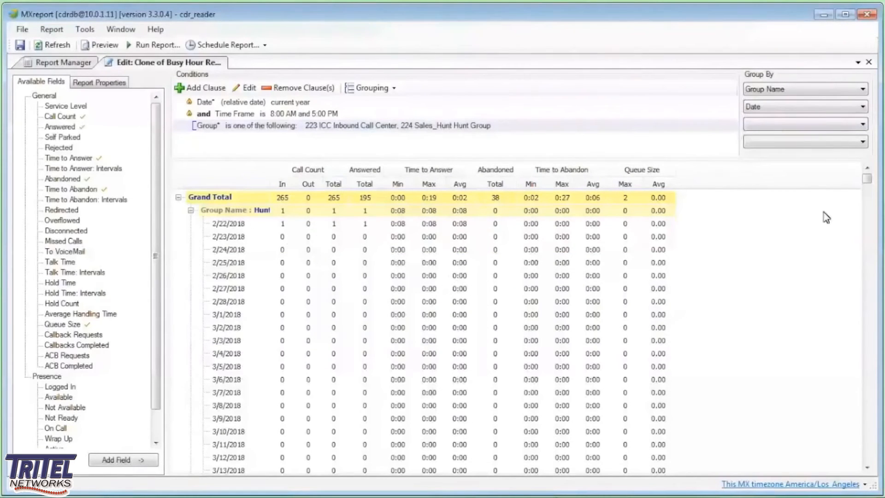
- Check the daily rows, change the second grouping level to Month and refresh the data
left_click(866, 466)
left_click_drag(867, 467, 866, 466)
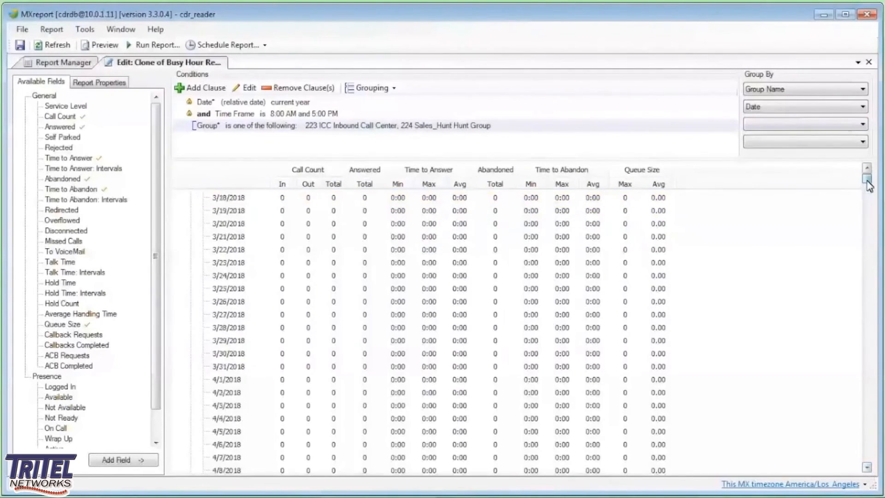
left_click_drag(867, 189, 867, 175)
left_click(783, 109)
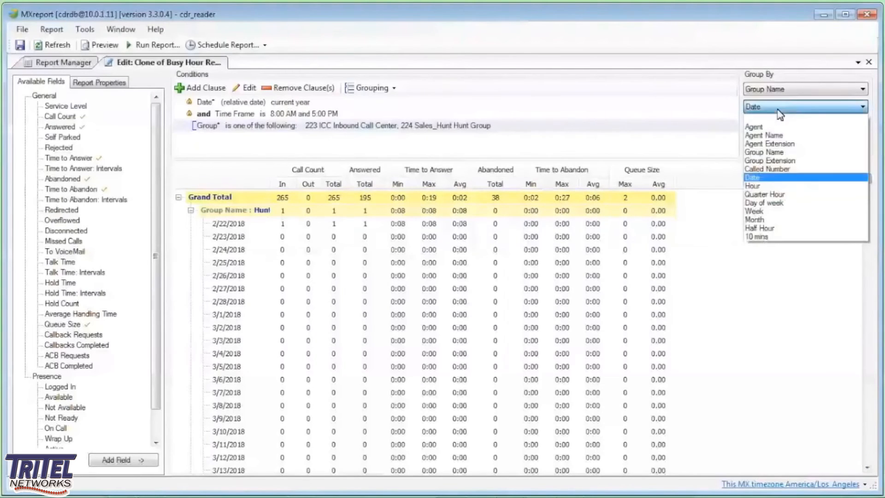
left_click(783, 219)
left_click(543, 170)
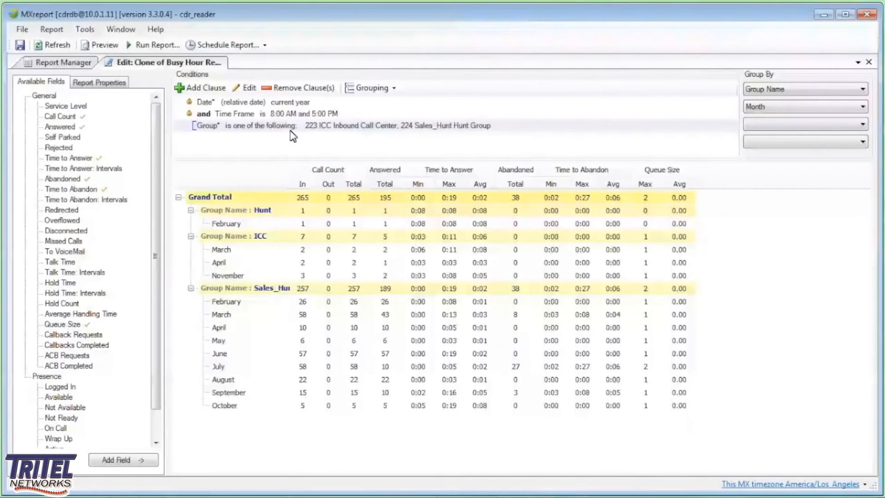
- Add a Called Number condition with the operator "is one of the following" and an empty value, joined to the Group condition with "or"
left_click(201, 89)
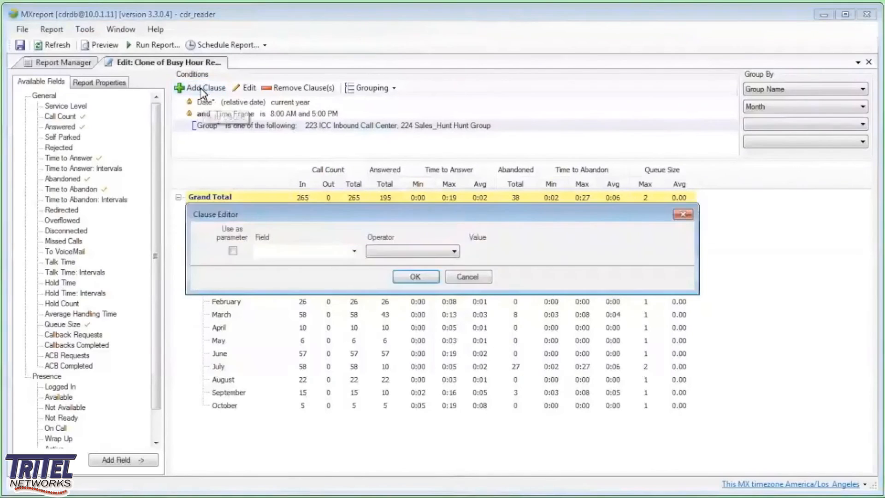
left_click(354, 252)
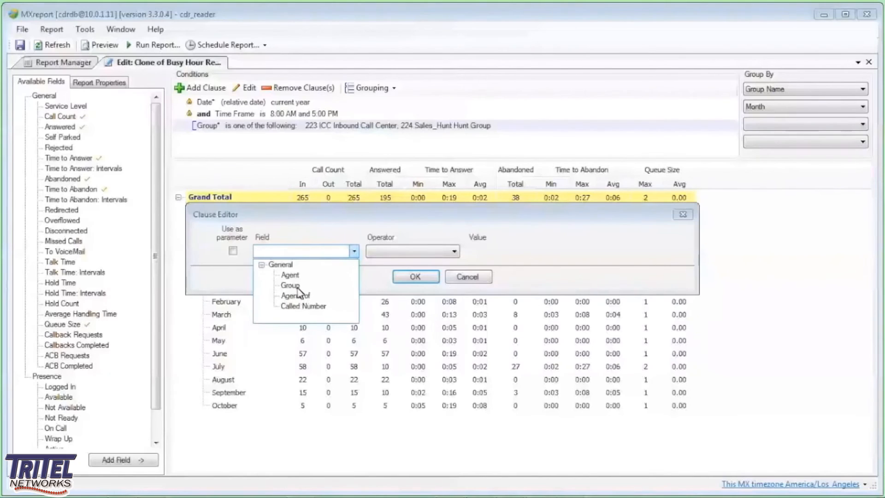
left_click(300, 308)
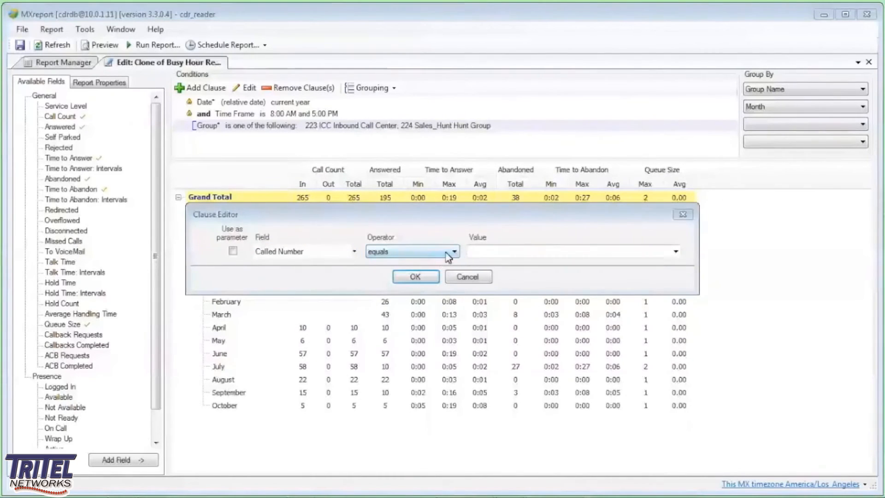
left_click(445, 251)
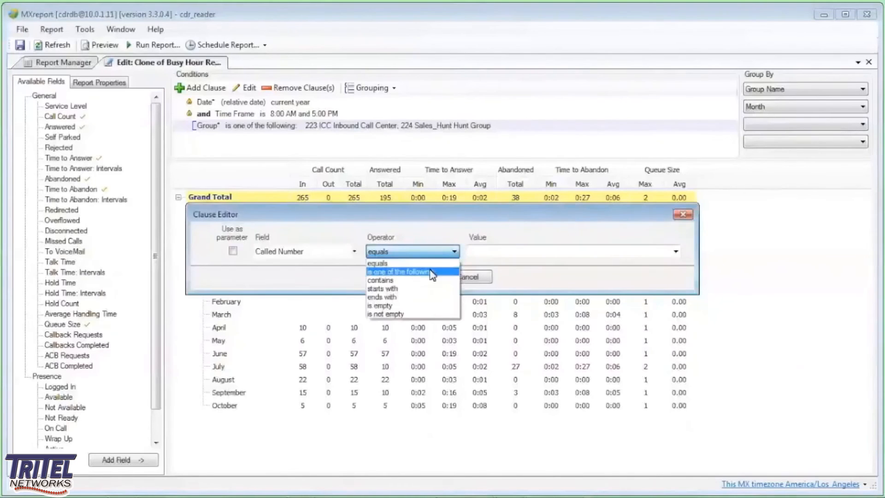
left_click(400, 272)
left_click(514, 251)
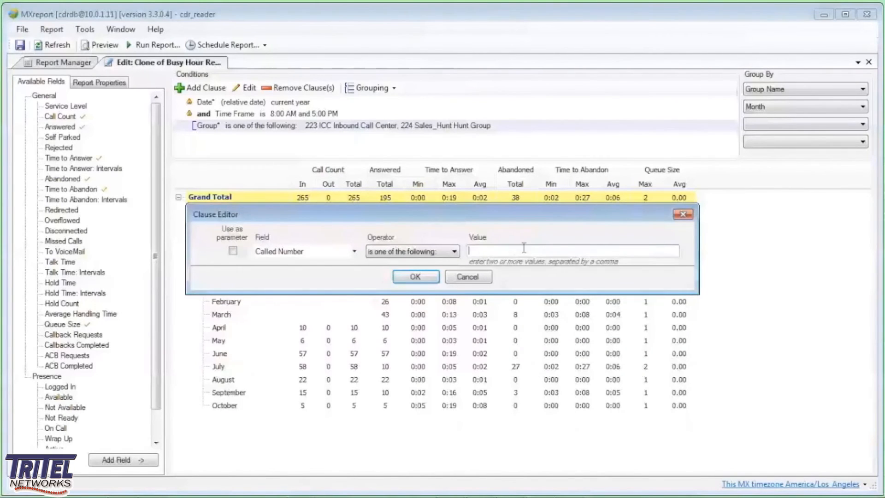
left_click(453, 253)
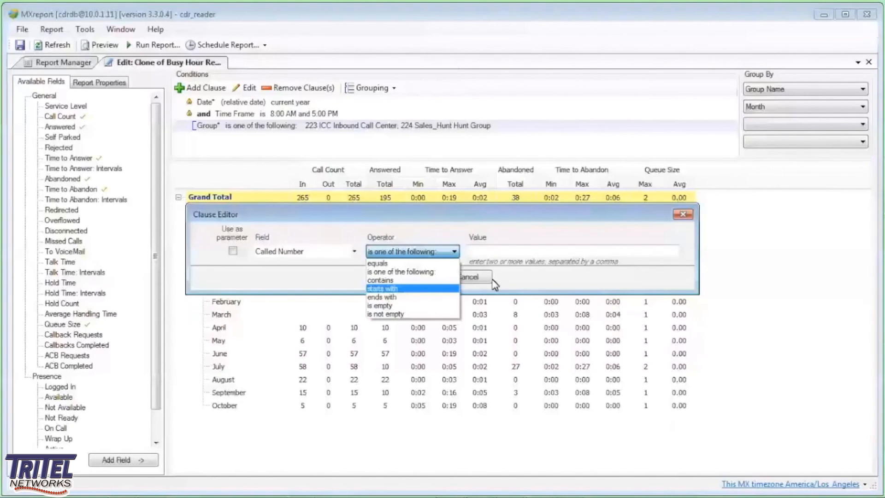
left_click(558, 284)
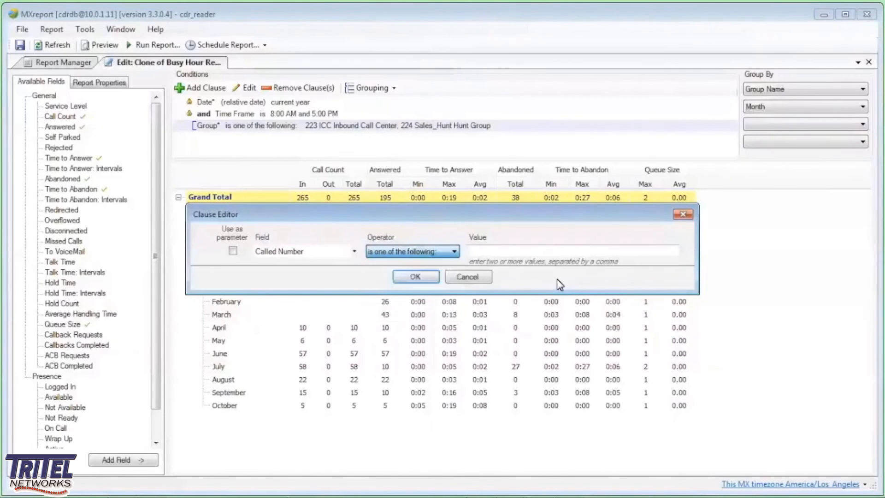
left_click(415, 277)
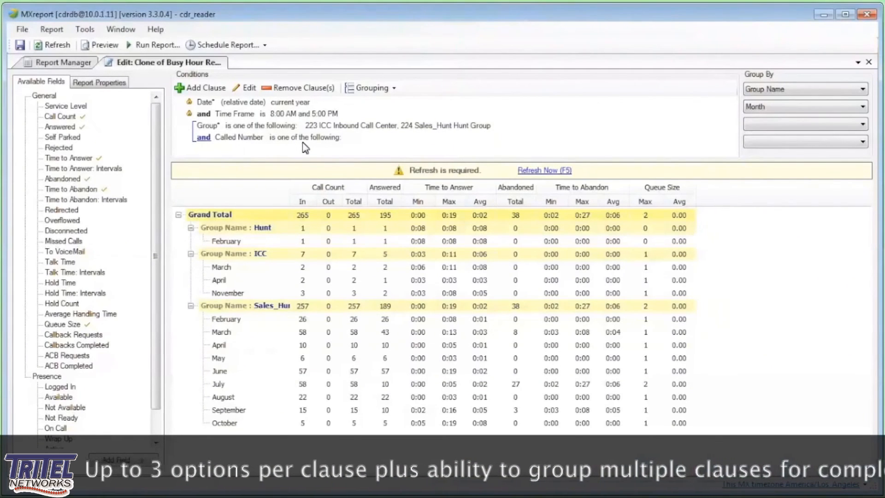
left_click(203, 138)
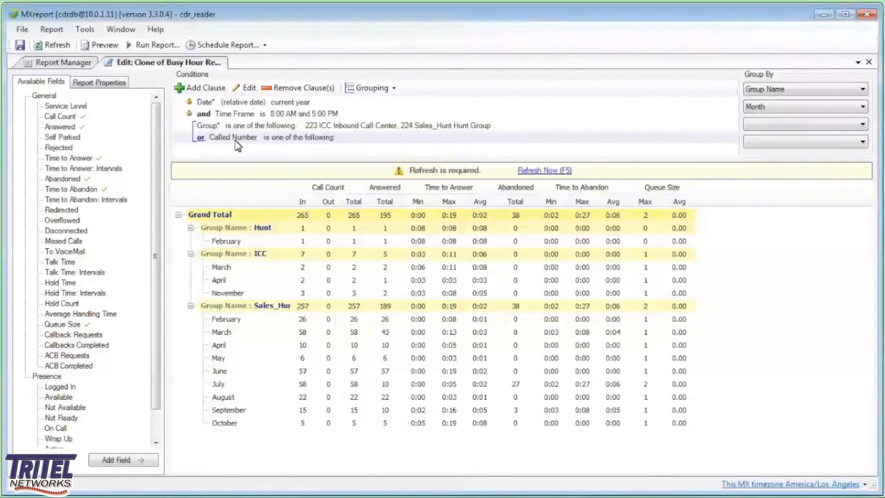
- Close the cloned Busy Hour report and save its changes
left_click(869, 62)
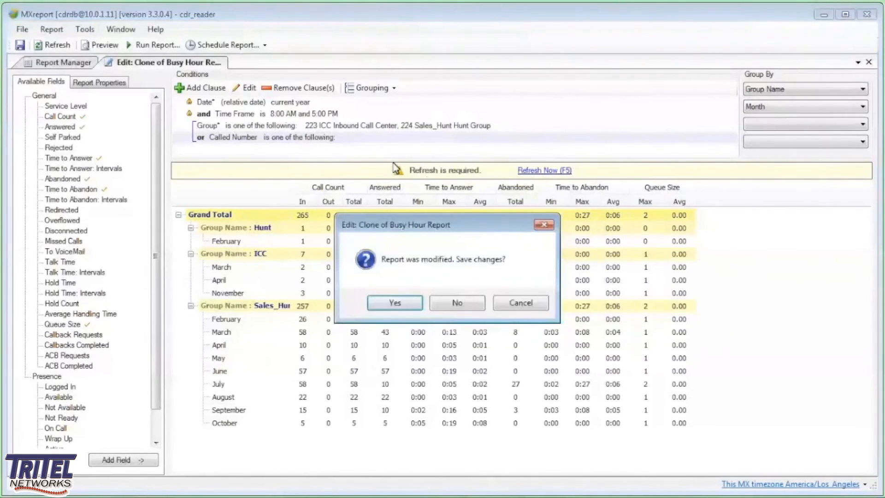
left_click(395, 304)
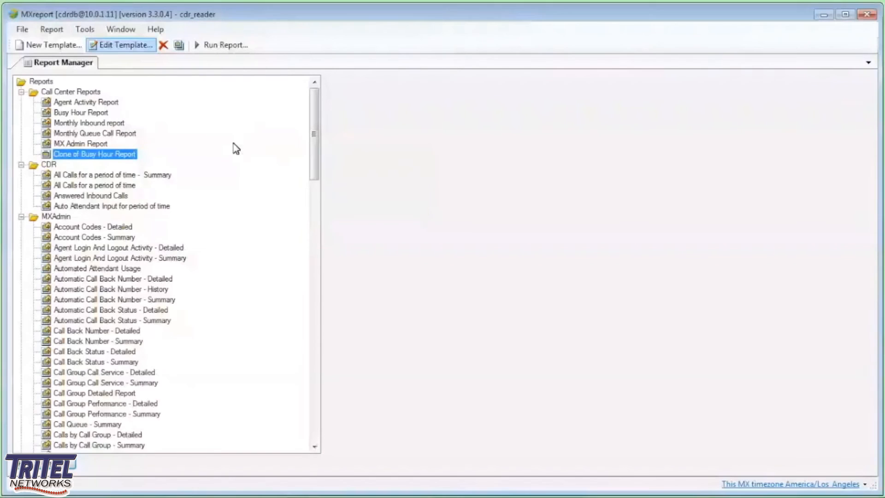
- Select the MXAdmin folder to look over its sample reports, and exit the program
left_click(61, 217)
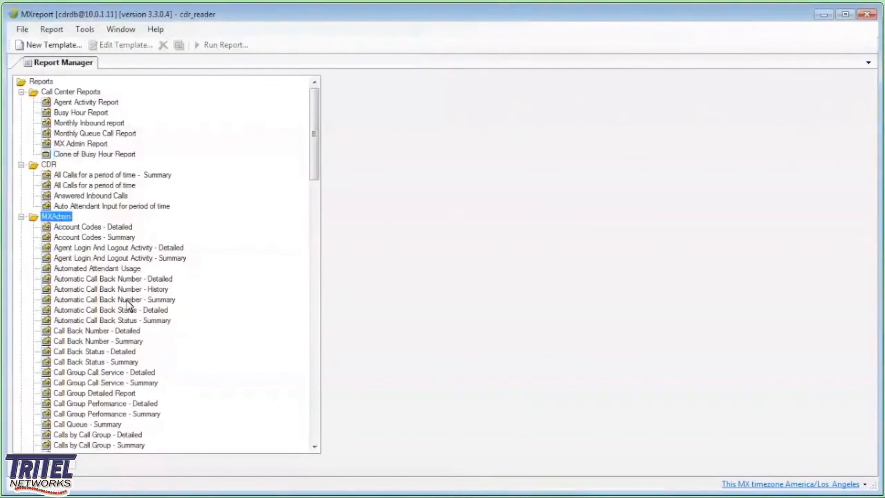
mouse_move(129, 305)
left_click(867, 15)
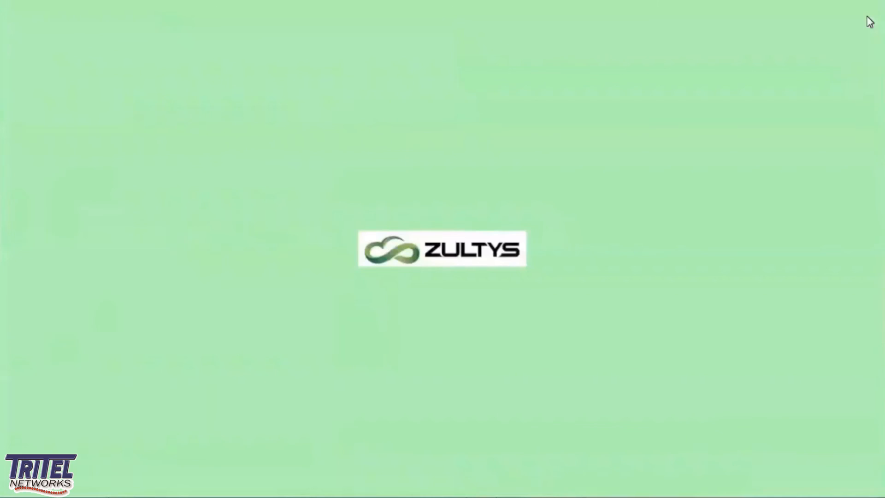